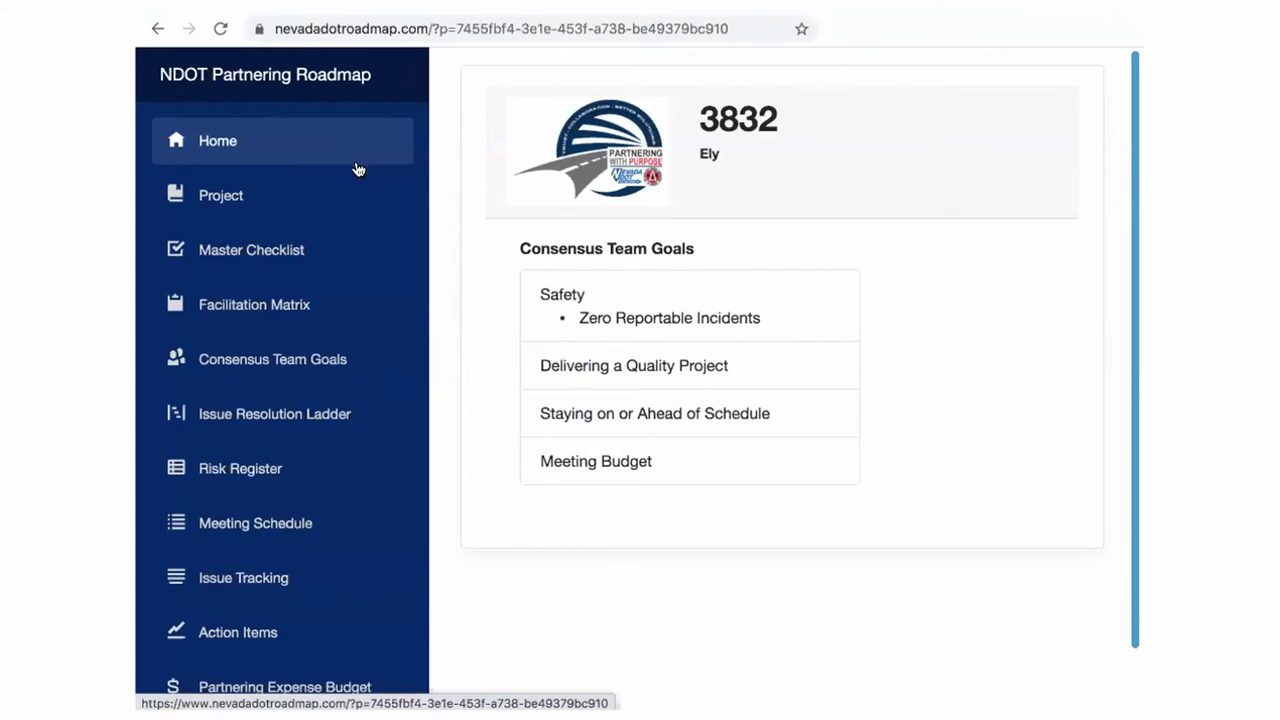
- Open the project's Master Checklist and review its items from the kickoff workshop preparation through the closeout workshop
{"action": "left_click", "coordinate": [356, 162]}
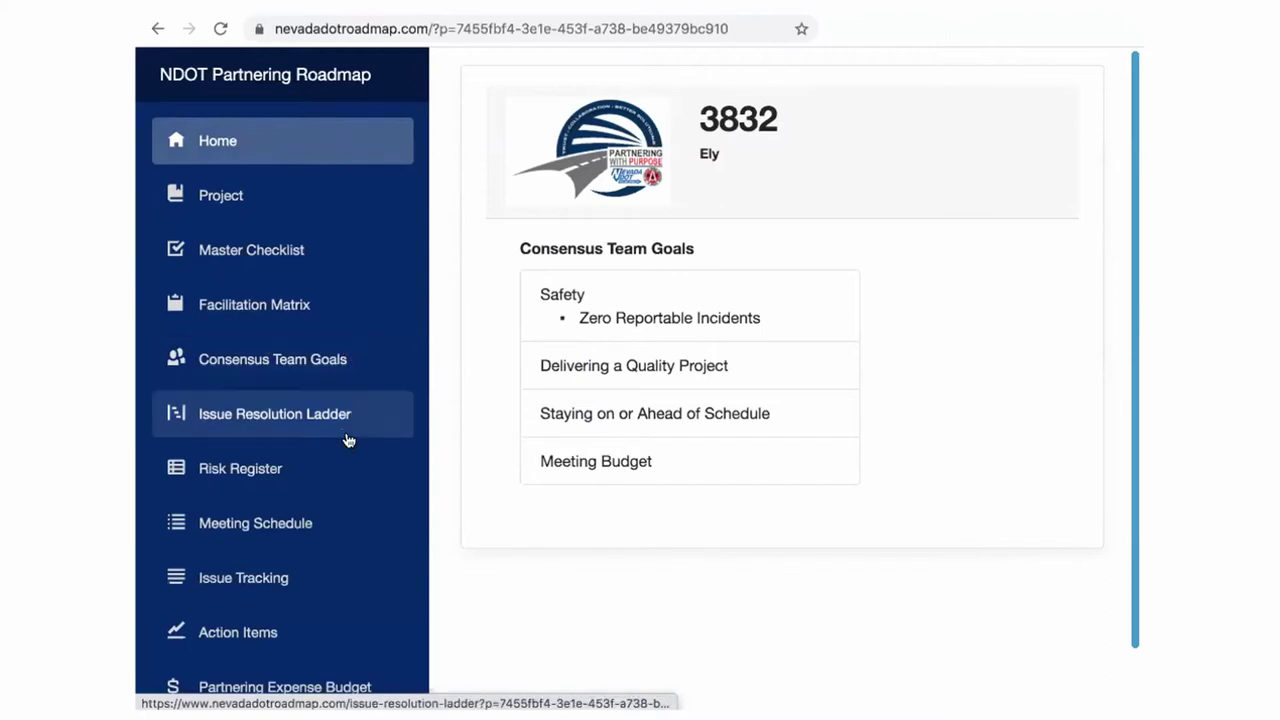
{"action": "scroll", "coordinate": [343, 466], "scroll_direction": "down", "scroll_amount": 1}
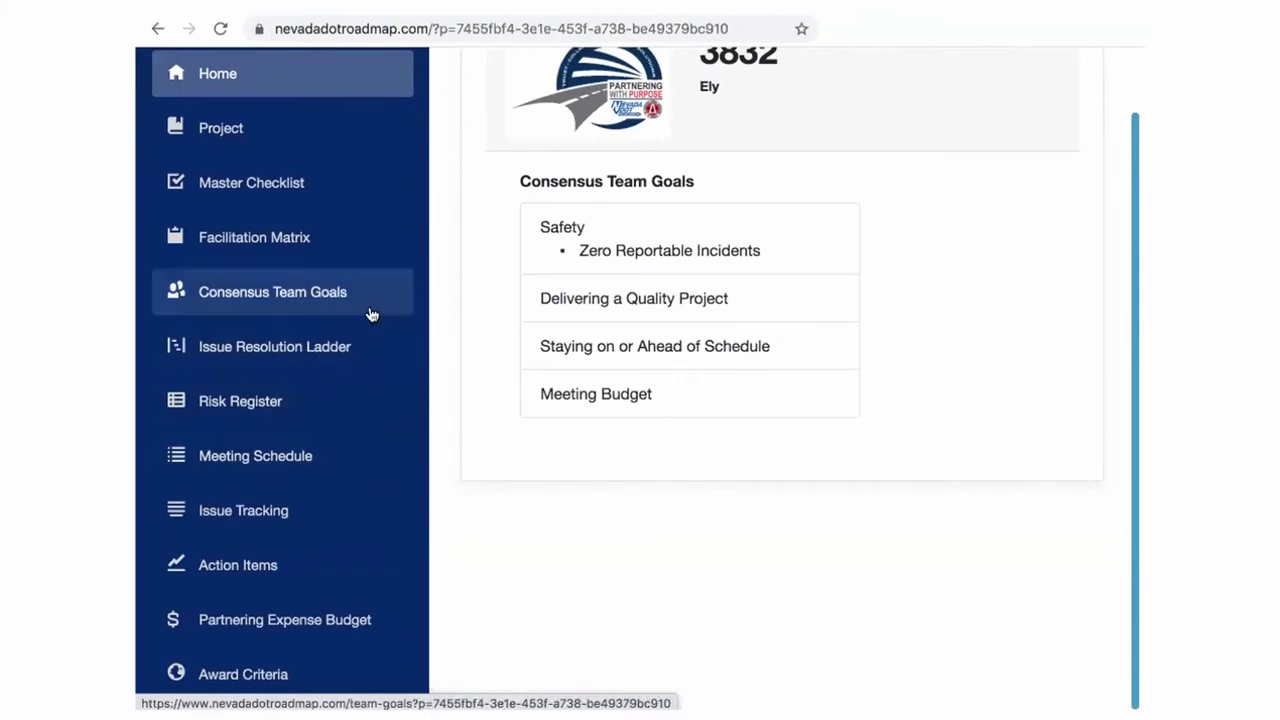
{"action": "left_click", "coordinate": [295, 183]}
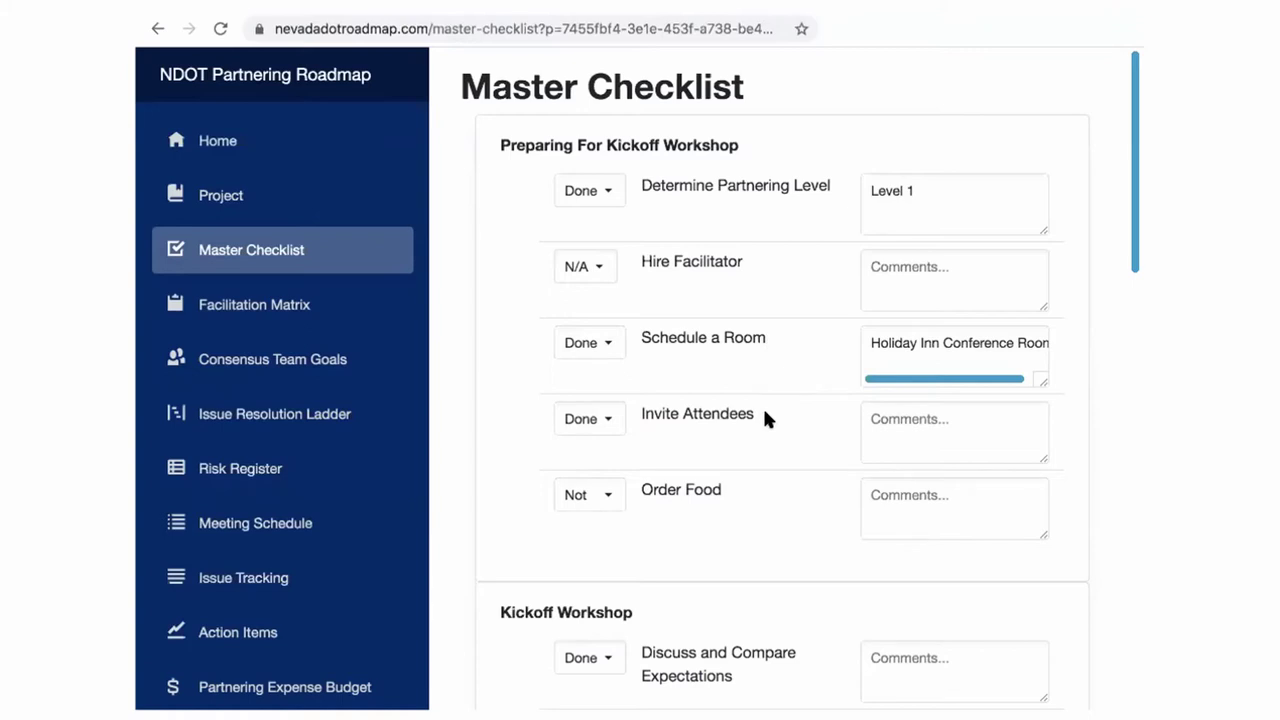
{"action": "scroll", "coordinate": [764, 416], "scroll_direction": "down", "scroll_amount": 1}
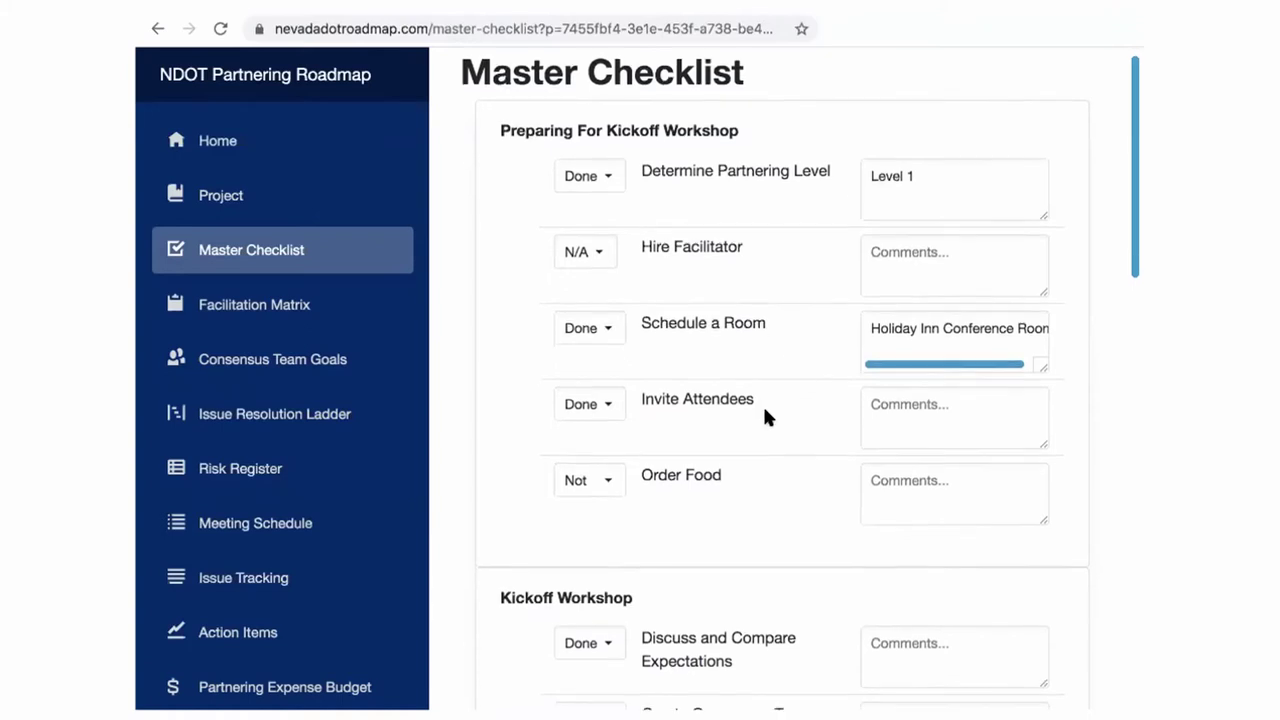
{"action": "scroll", "coordinate": [764, 416], "scroll_direction": "down", "scroll_amount": 3}
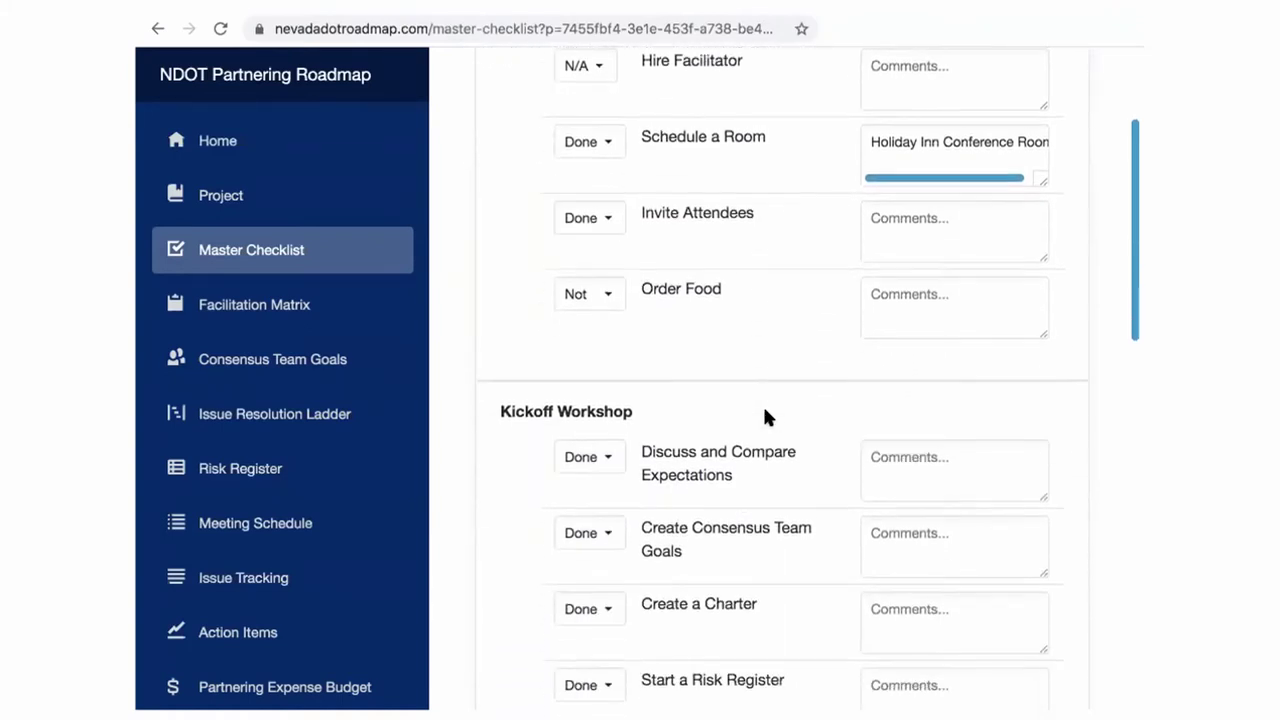
{"action": "scroll", "coordinate": [764, 416], "scroll_direction": "down", "scroll_amount": 3}
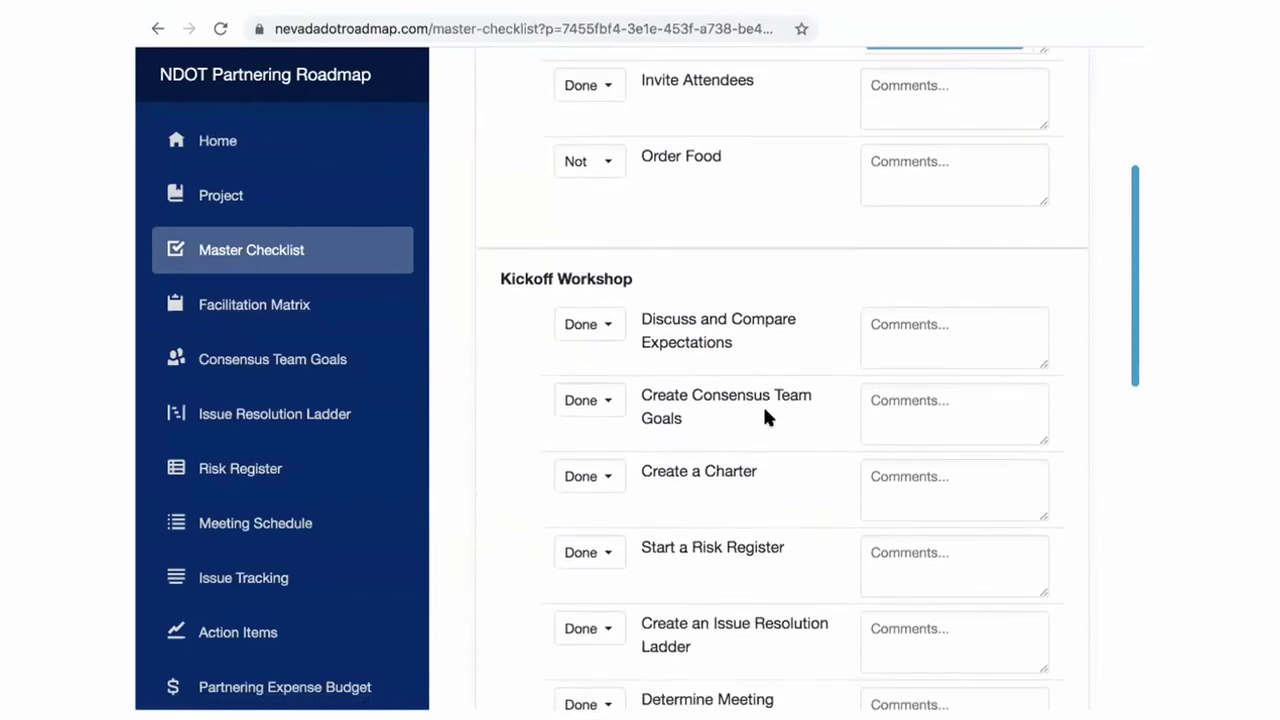
{"action": "scroll", "coordinate": [687, 274], "scroll_direction": "down", "scroll_amount": 3}
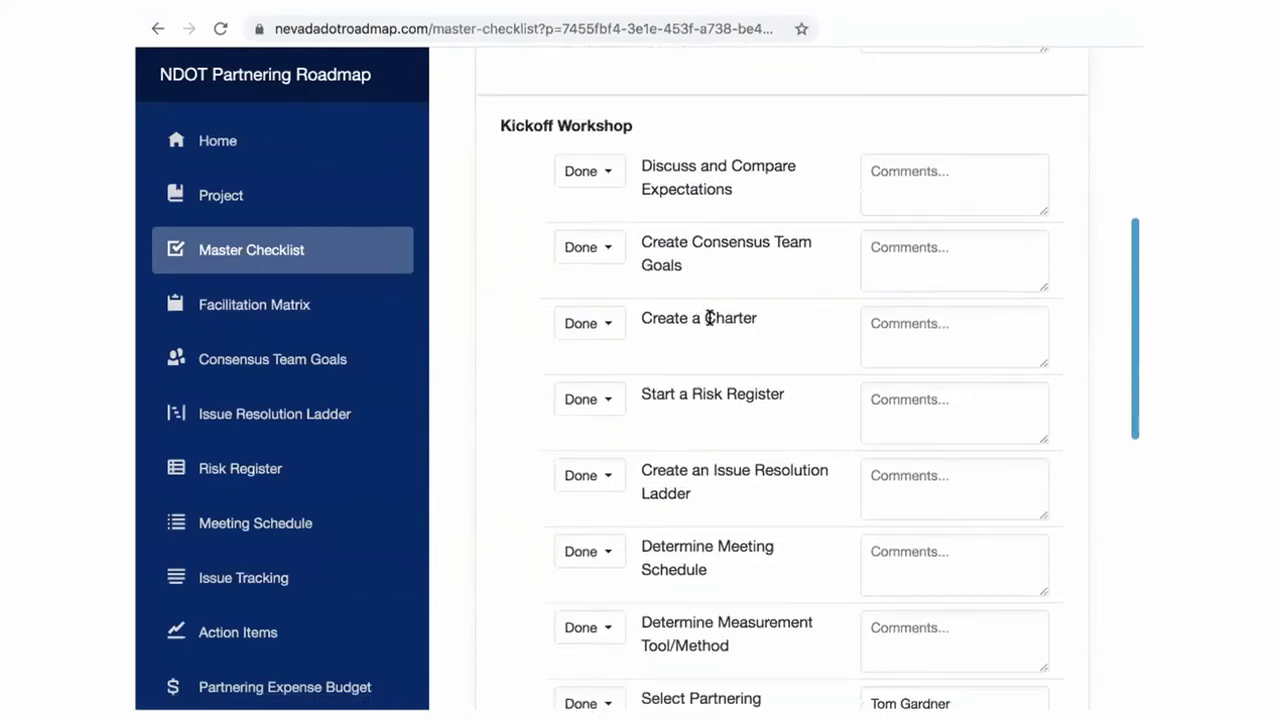
{"action": "scroll", "coordinate": [709, 317], "scroll_direction": "down", "scroll_amount": 1}
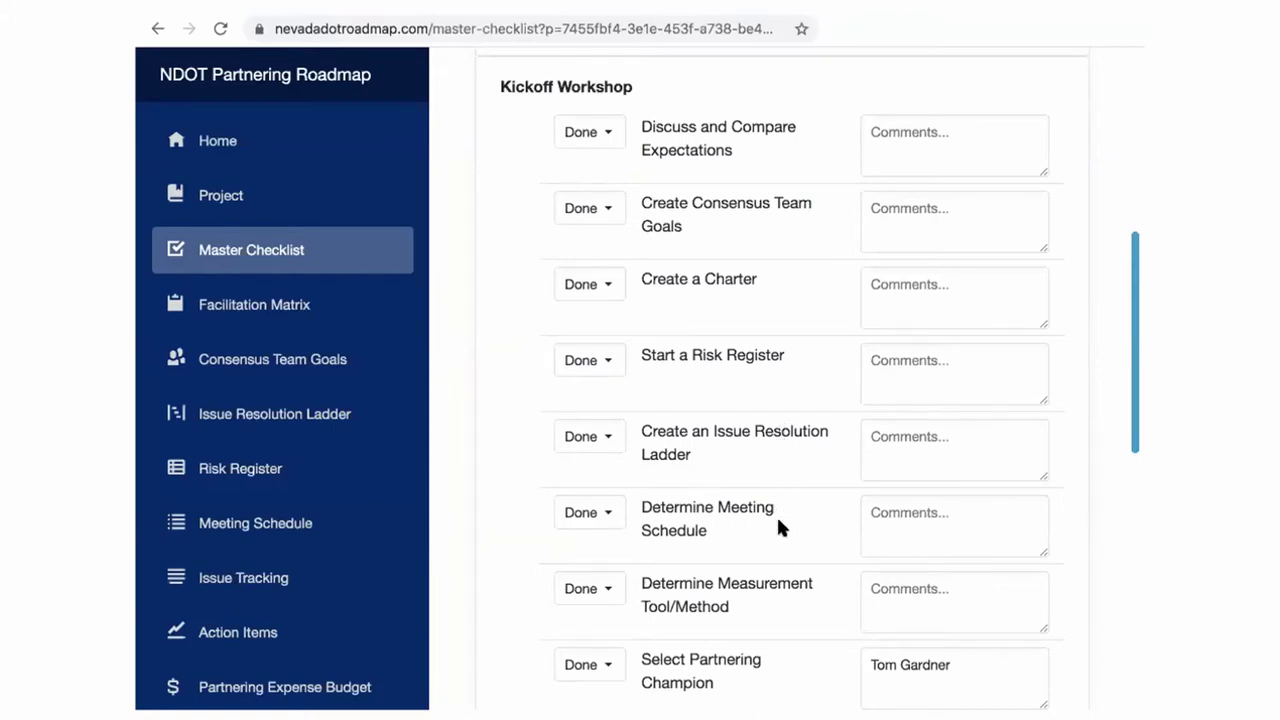
{"action": "scroll", "coordinate": [778, 520], "scroll_direction": "down", "scroll_amount": 2}
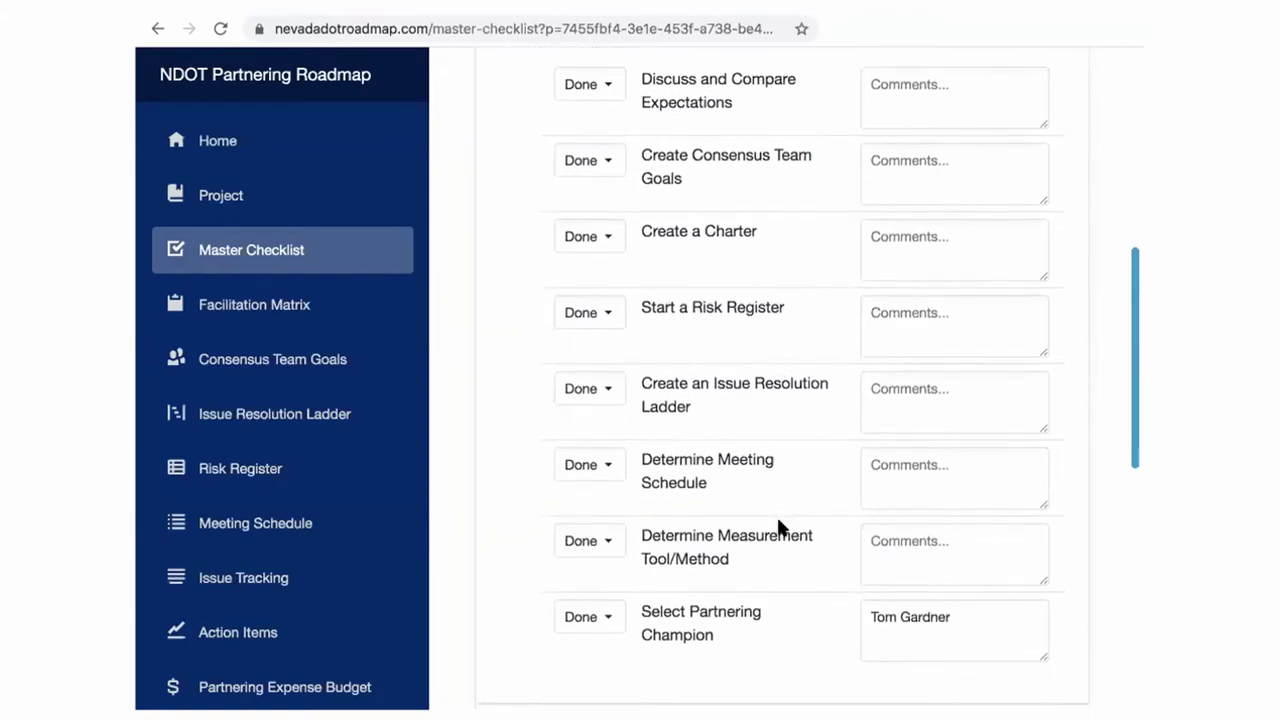
{"action": "scroll", "coordinate": [778, 527], "scroll_direction": "down", "scroll_amount": 4}
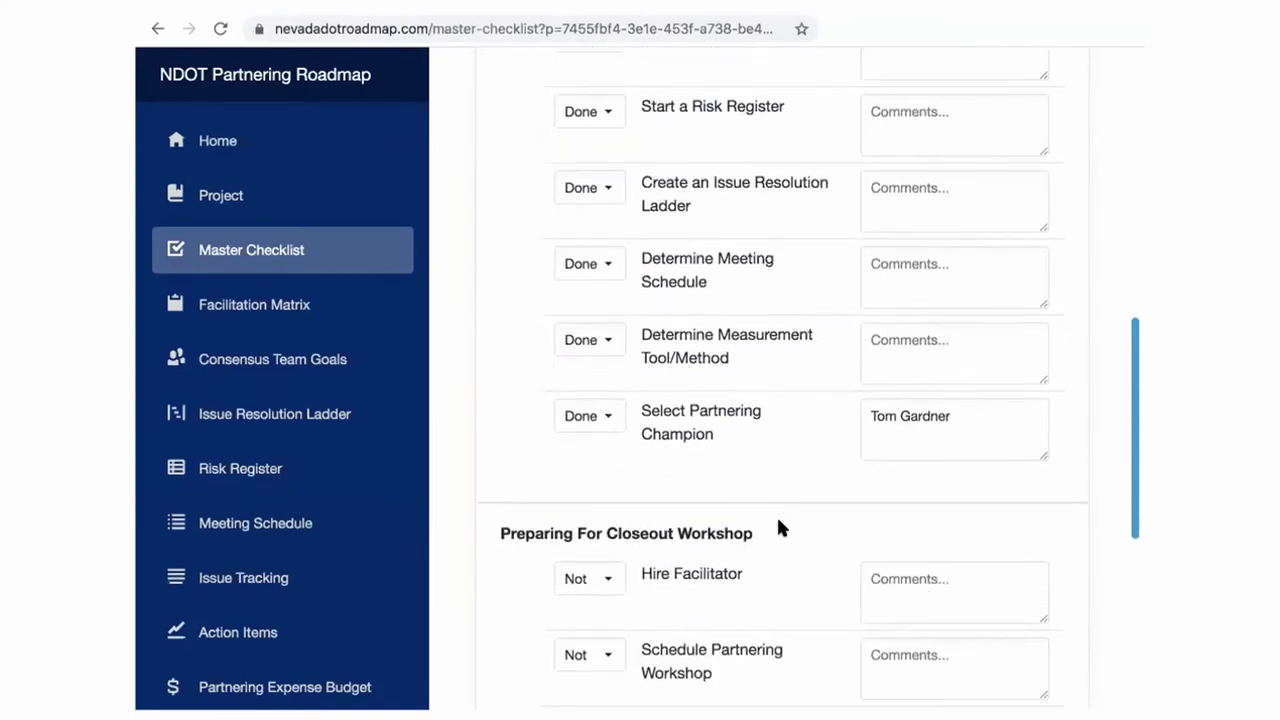
{"action": "scroll", "coordinate": [778, 527], "scroll_direction": "down", "scroll_amount": 4}
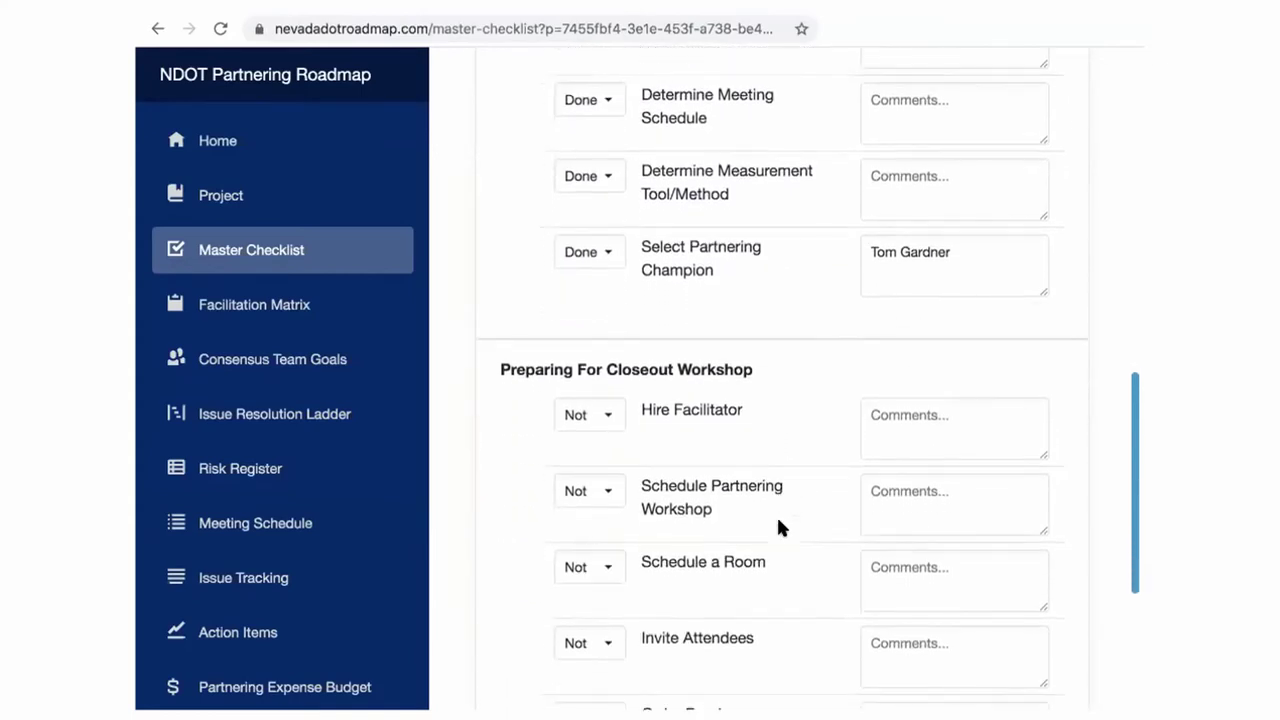
{"action": "scroll", "coordinate": [780, 527], "scroll_direction": "down", "scroll_amount": 4}
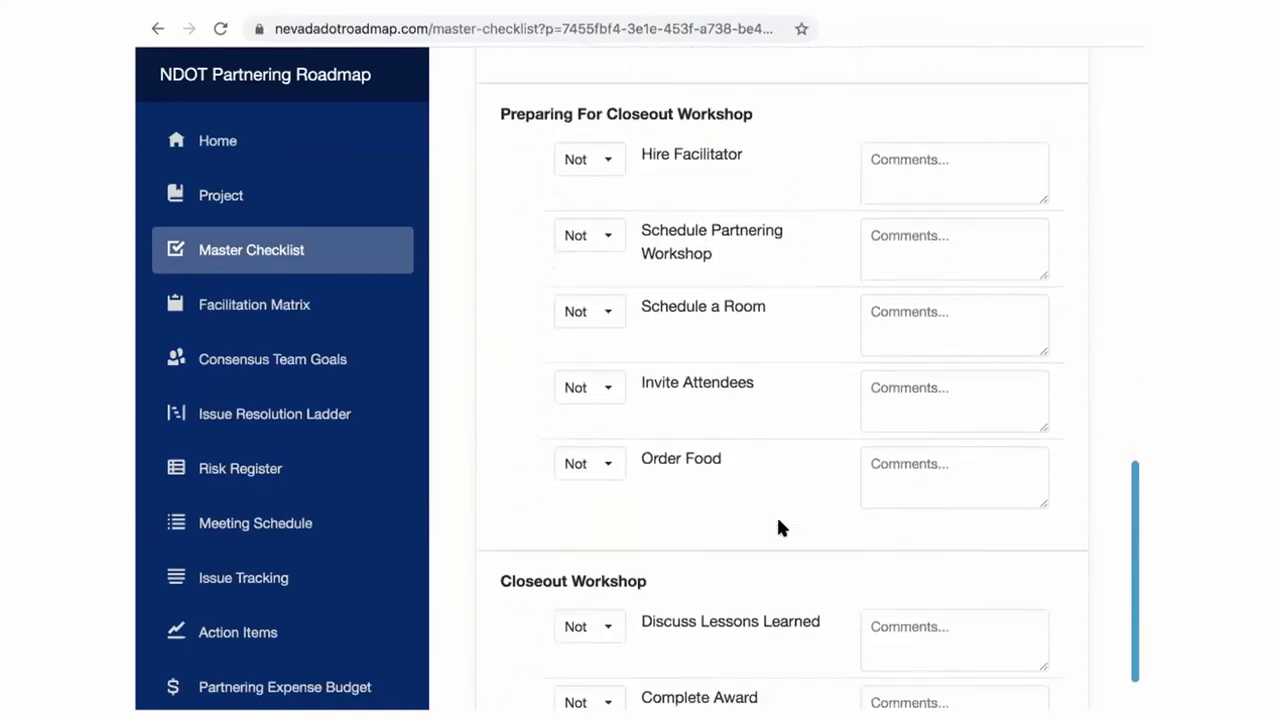
{"action": "scroll", "coordinate": [781, 527], "scroll_direction": "down", "scroll_amount": 1}
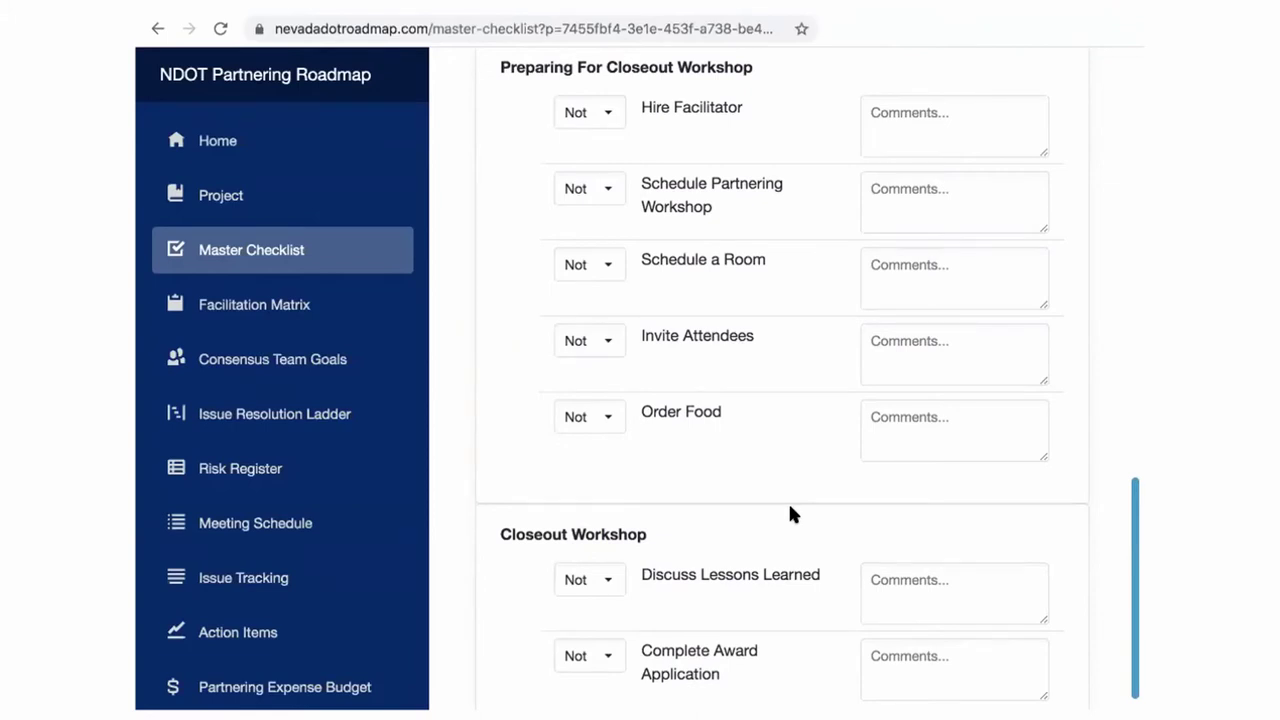
- Add a new goal named "Create a Strong Team" to the project's Consensus Team Goals and save it
{"action": "left_click", "coordinate": [329, 362]}
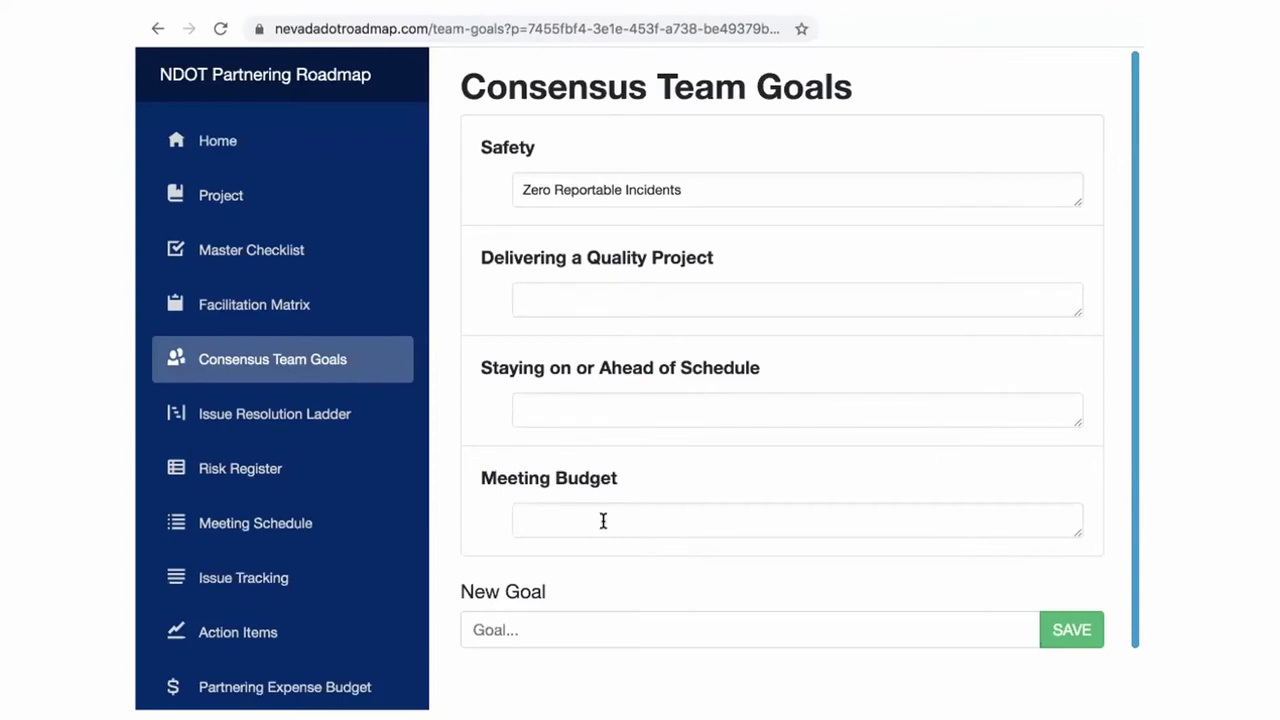
{"action": "left_click", "coordinate": [585, 617]}
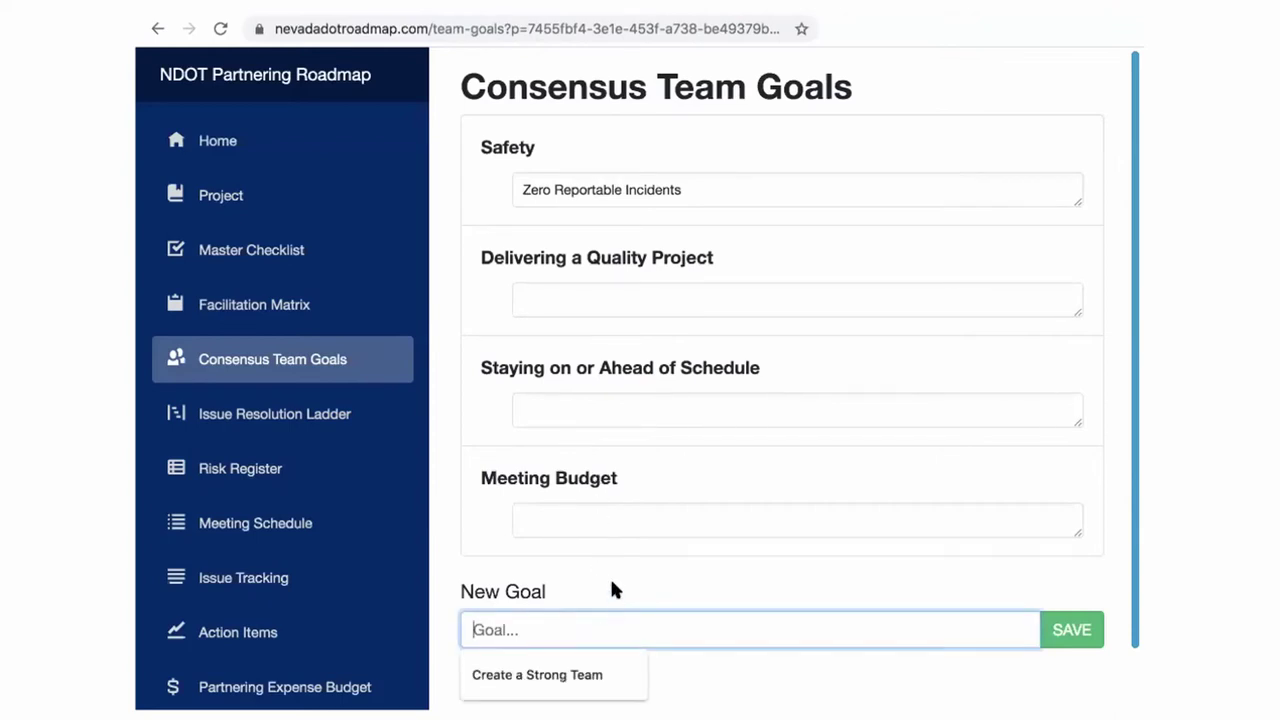
{"action": "left_click", "coordinate": [613, 585]}
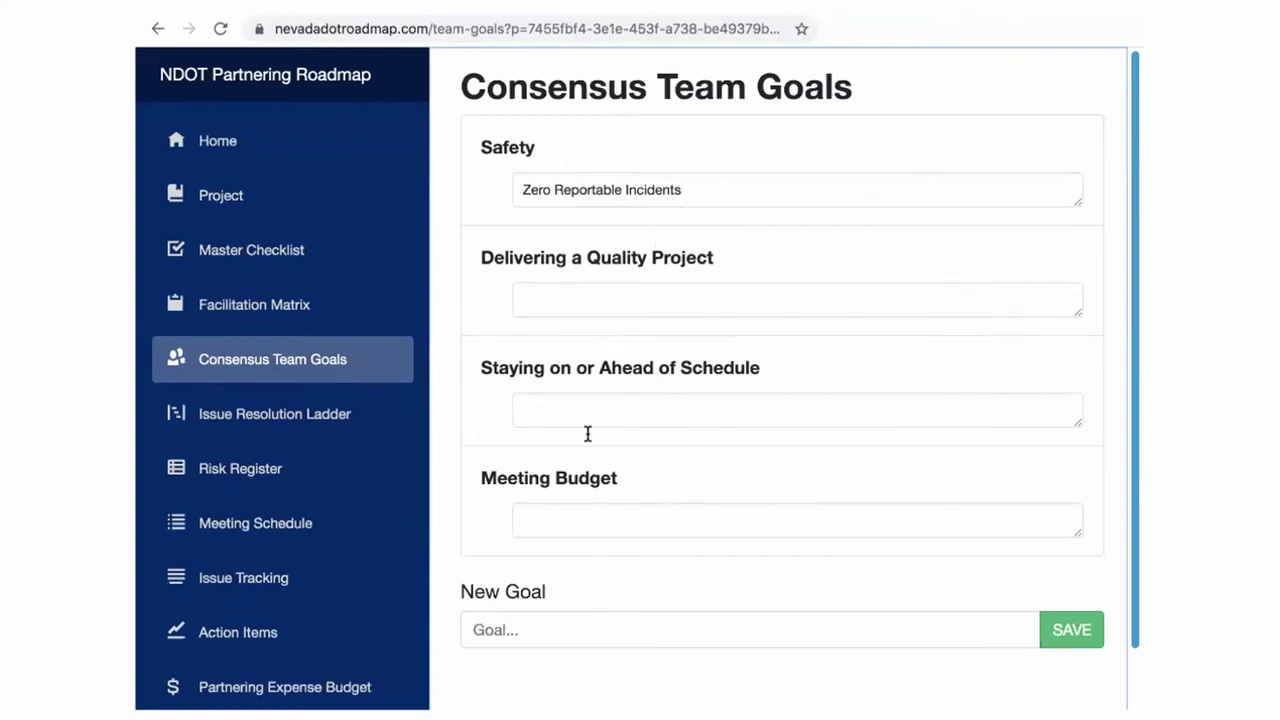
{"action": "left_click", "coordinate": [510, 629]}
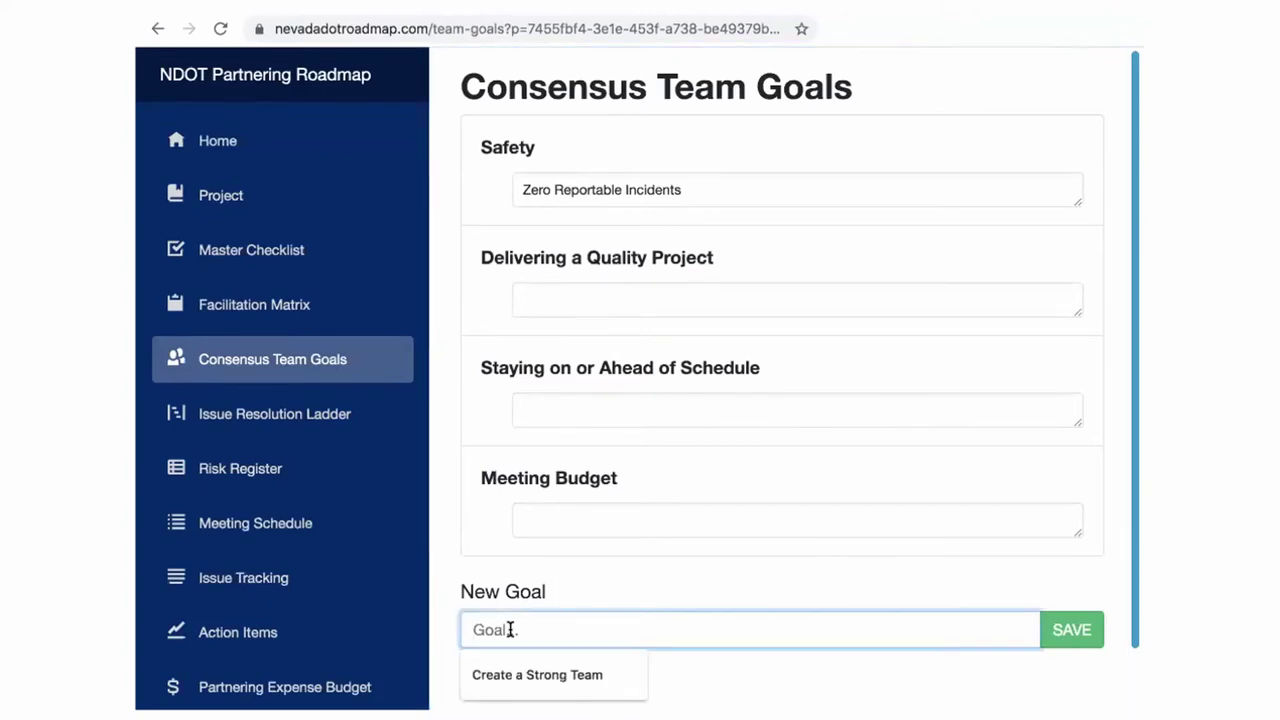
{"action": "type", "text": "Create a Strong Team"}
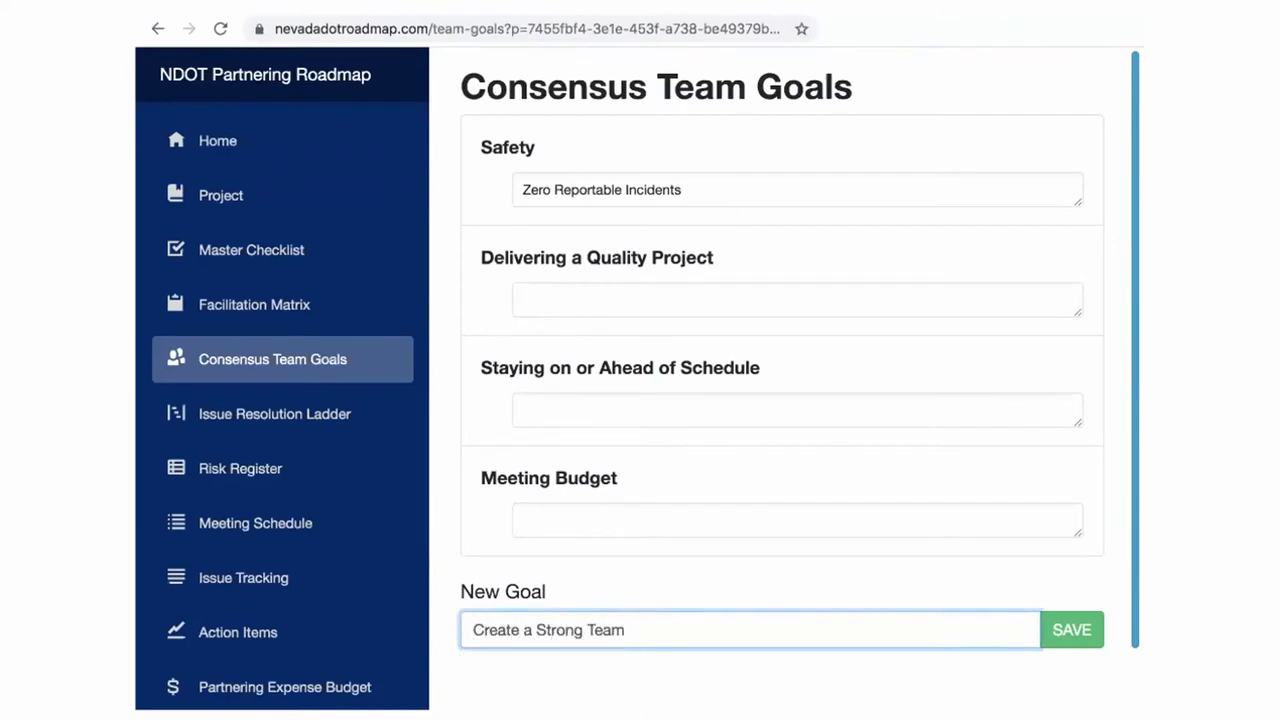
{"action": "left_click", "coordinate": [1068, 634]}
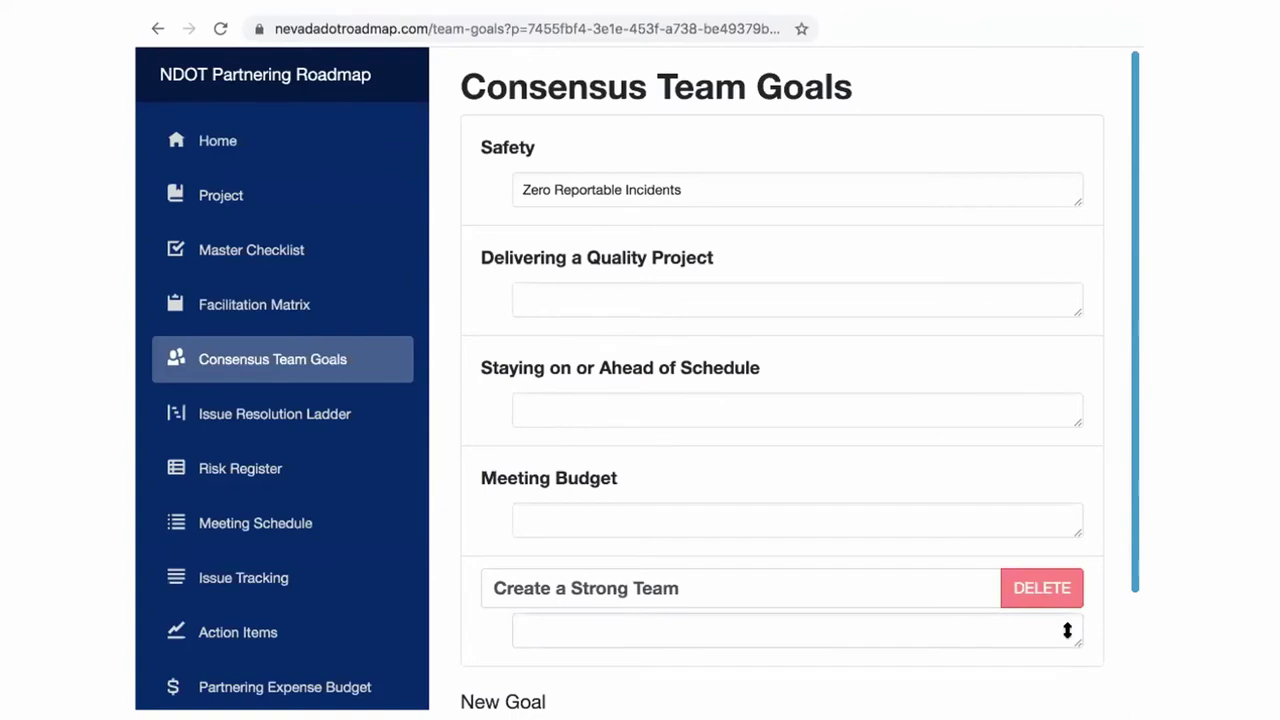
- Enlarge the text box under the "Create a Strong Team" goal and save
{"action": "scroll", "coordinate": [1063, 631], "scroll_direction": "down", "scroll_amount": 3}
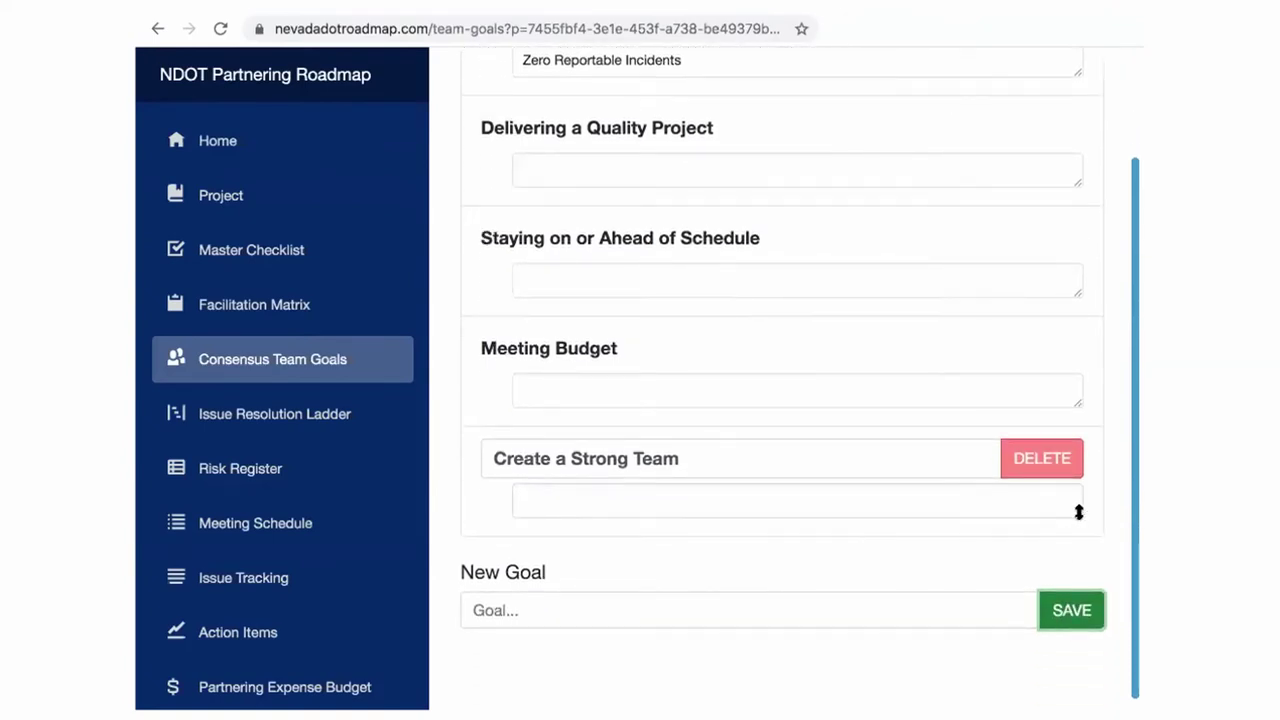
{"action": "left_click_drag", "start_coordinate": [1078, 514], "coordinate": [1088, 455]}
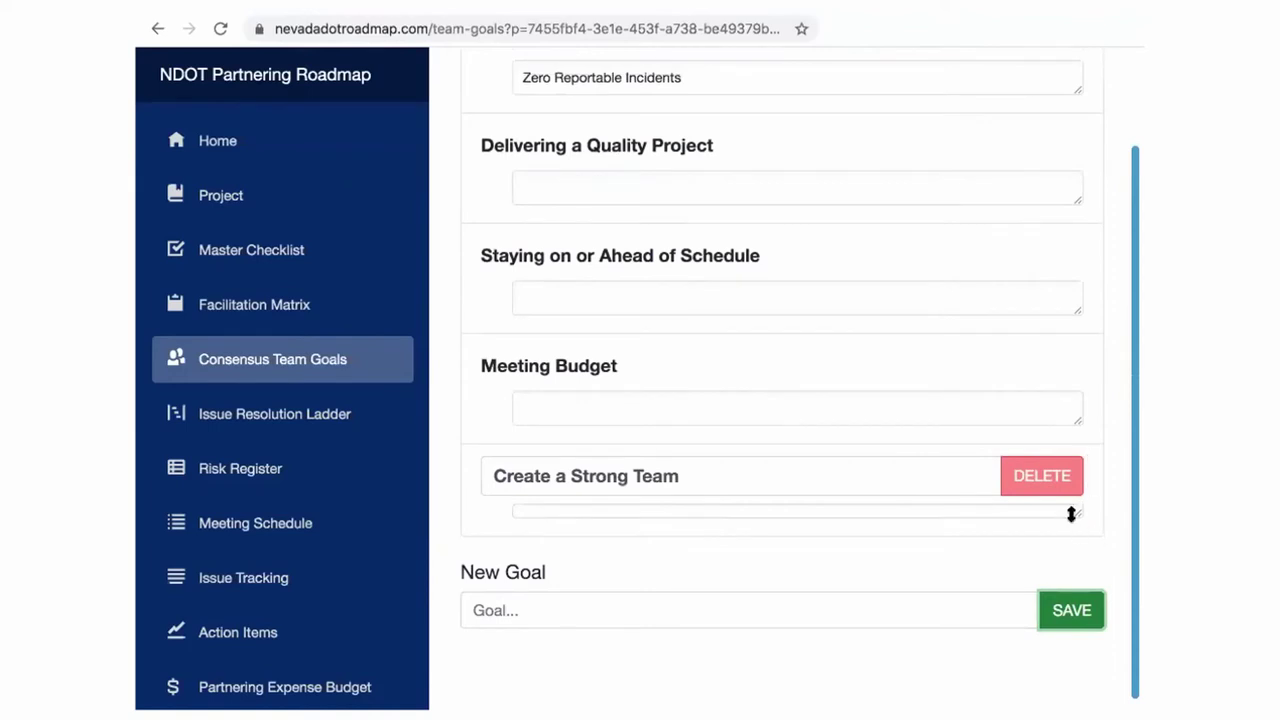
{"action": "left_click", "coordinate": [874, 513]}
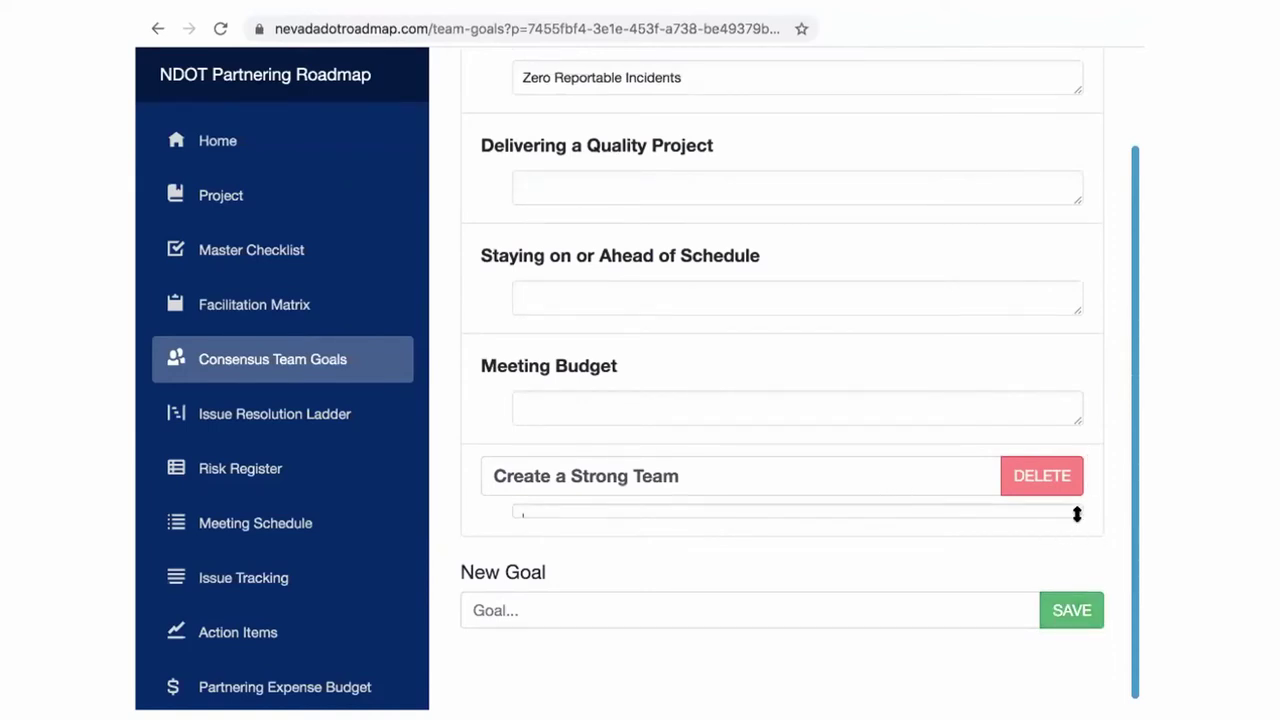
{"action": "left_click_drag", "start_coordinate": [1077, 514], "coordinate": [1077, 535]}
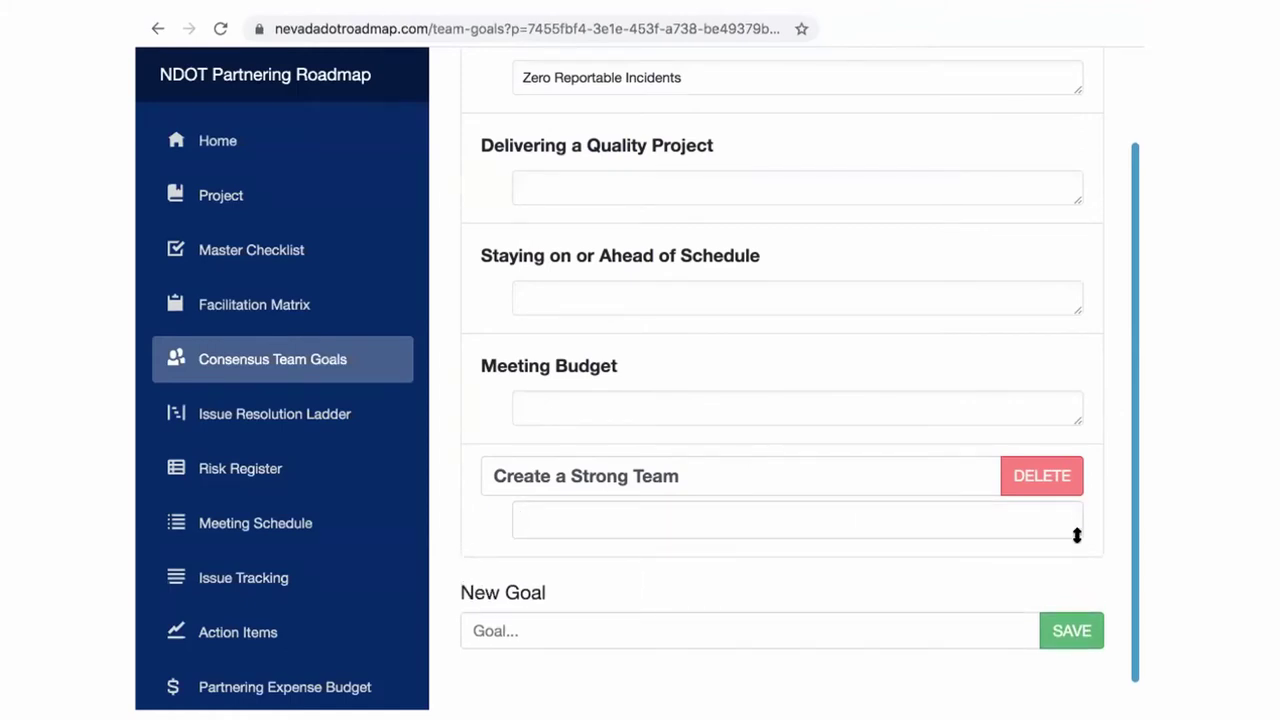
{"action": "mouse_move", "coordinate": [1077, 535]}
{"action": "left_mouse_down"}
{"action": "mouse_move", "coordinate": [1086, 572]}
{"action": "mouse_move", "coordinate": [1084, 555]}
{"action": "left_mouse_up"}
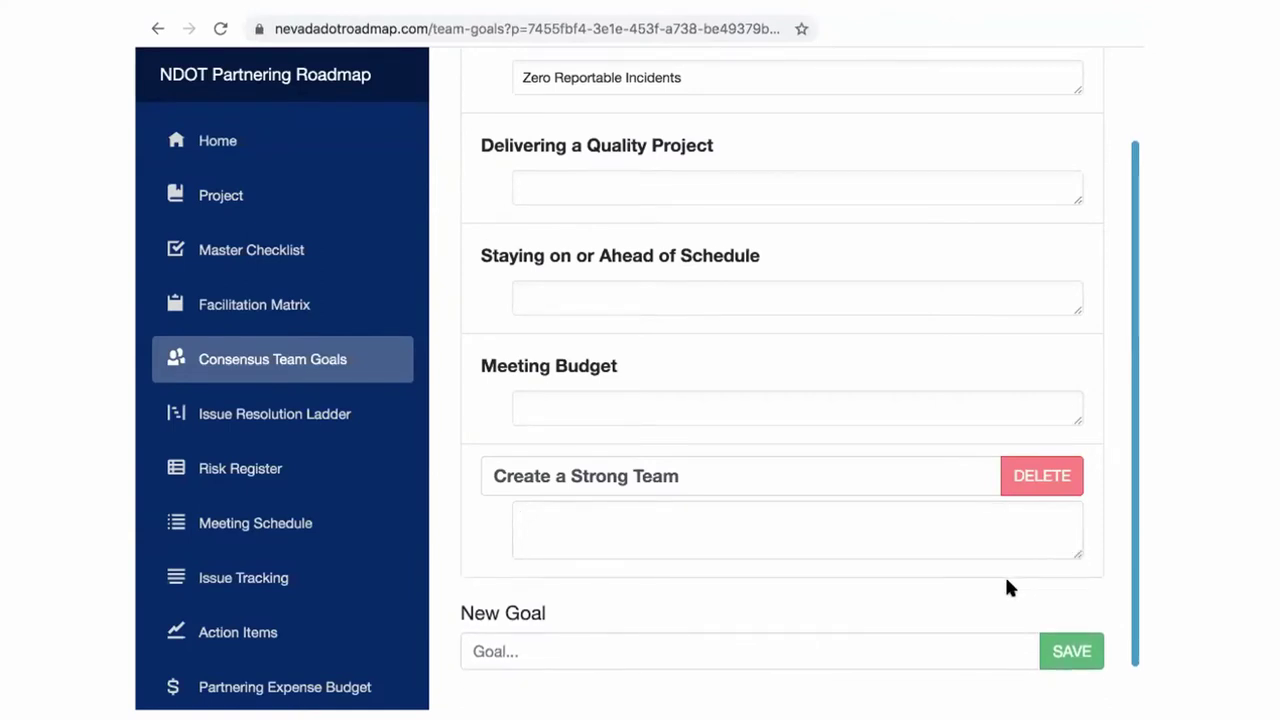
{"action": "left_click", "coordinate": [1068, 655]}
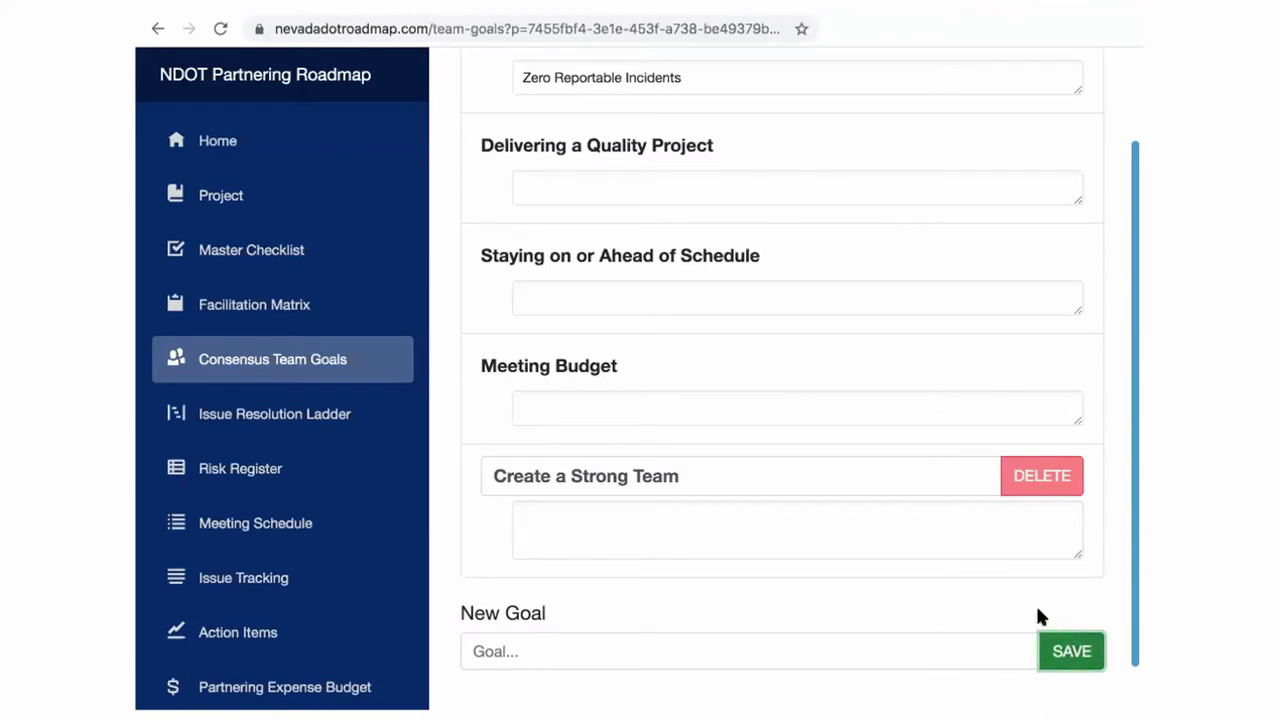
{"action": "scroll", "coordinate": [294, 590], "scroll_direction": "down", "scroll_amount": 2}
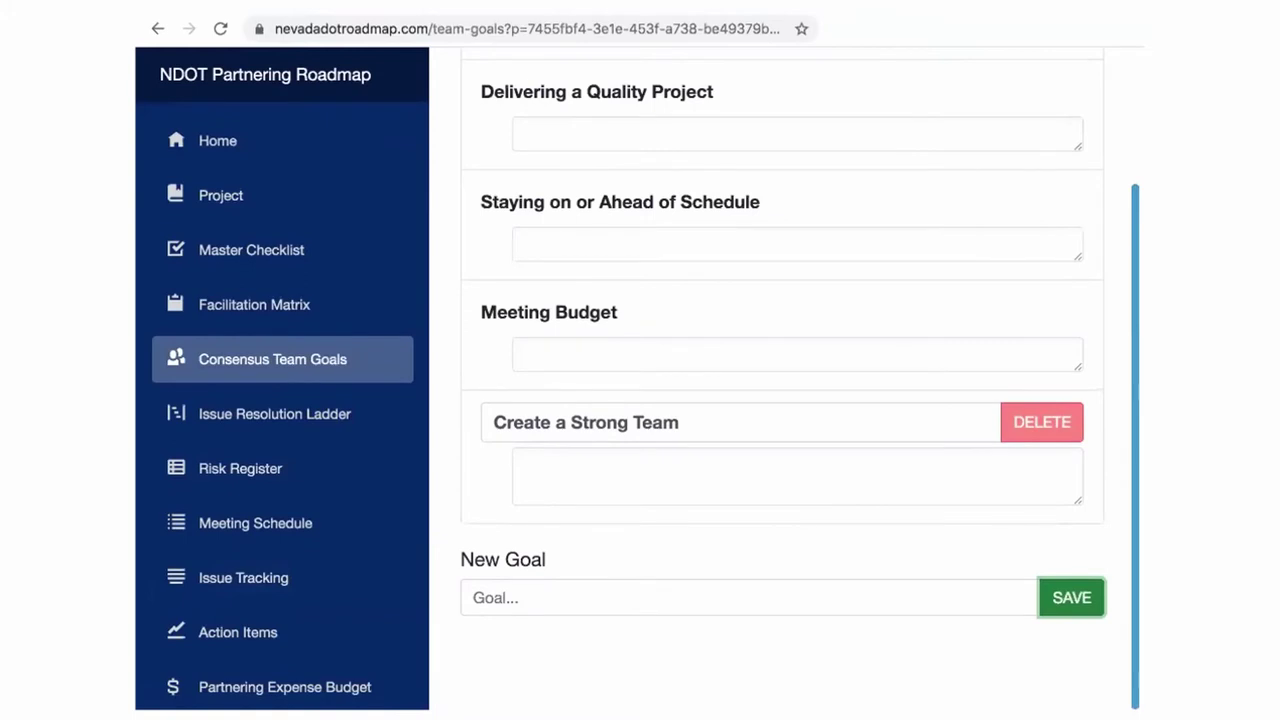
{"action": "scroll", "coordinate": [780, 370], "scroll_direction": "up", "scroll_amount": 1}
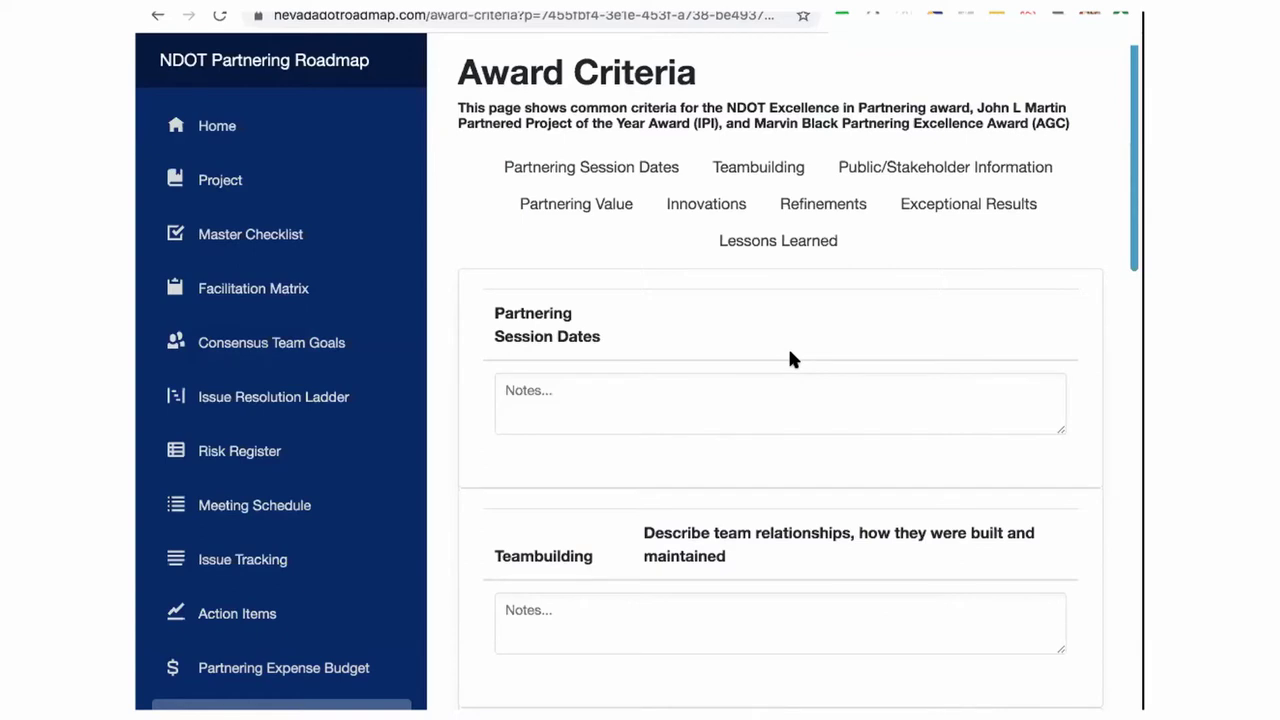
- Review the Award Criteria sections from Partnering Session Dates through Exceptional Results and what each one asks to describe
{"action": "scroll", "coordinate": [790, 358], "scroll_direction": "down", "scroll_amount": 3}
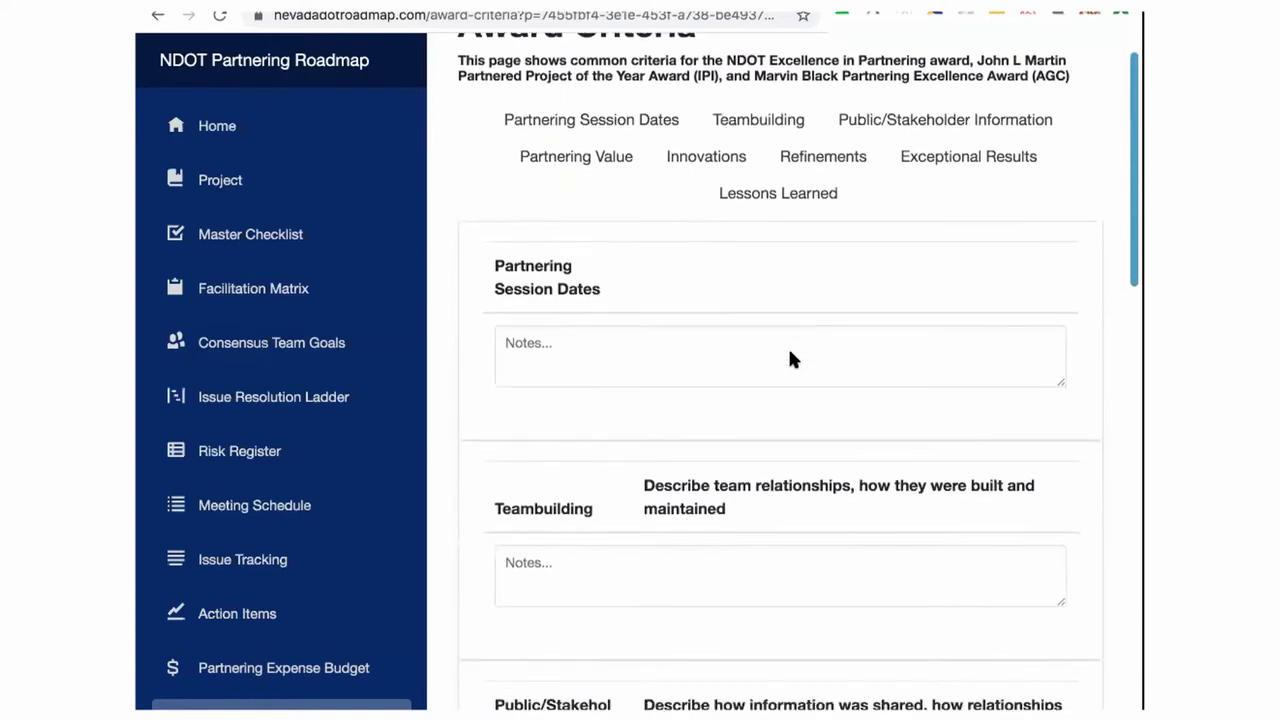
{"action": "scroll", "coordinate": [790, 358], "scroll_direction": "down", "scroll_amount": 1}
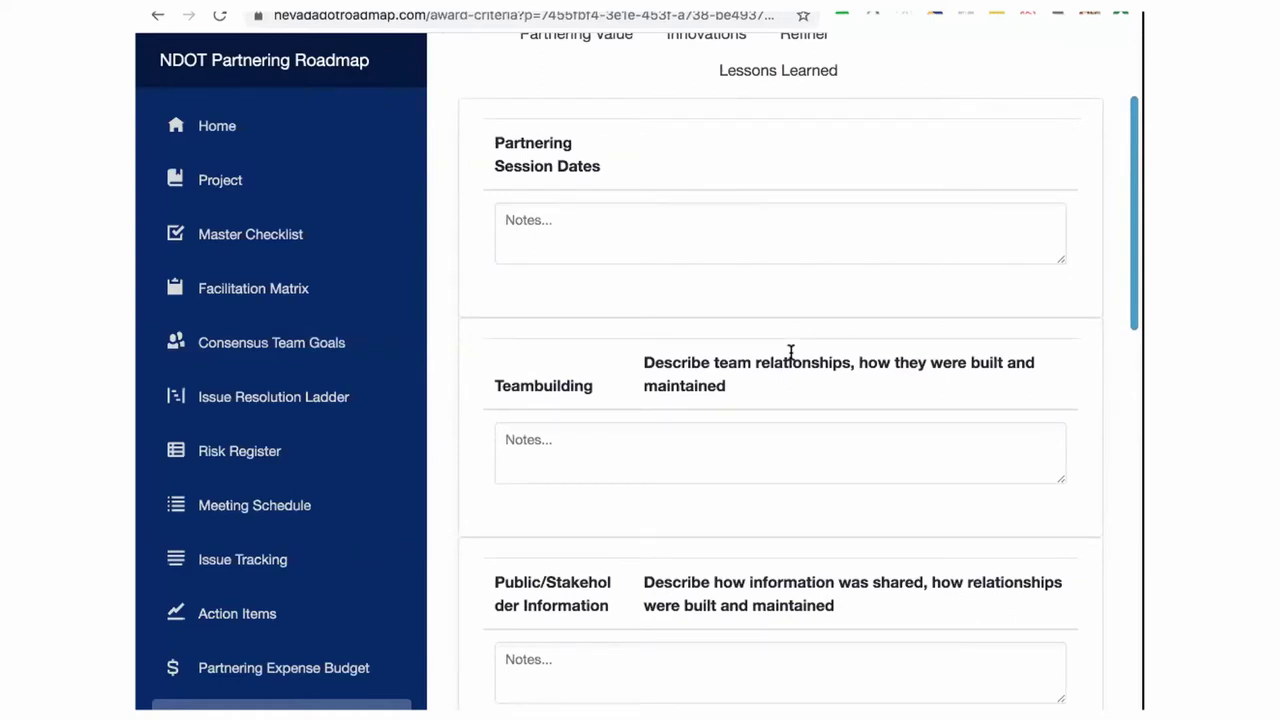
{"action": "scroll", "coordinate": [790, 352], "scroll_direction": "down", "scroll_amount": 2}
{"action": "scroll", "coordinate": [790, 355], "scroll_direction": "down", "scroll_amount": 2}
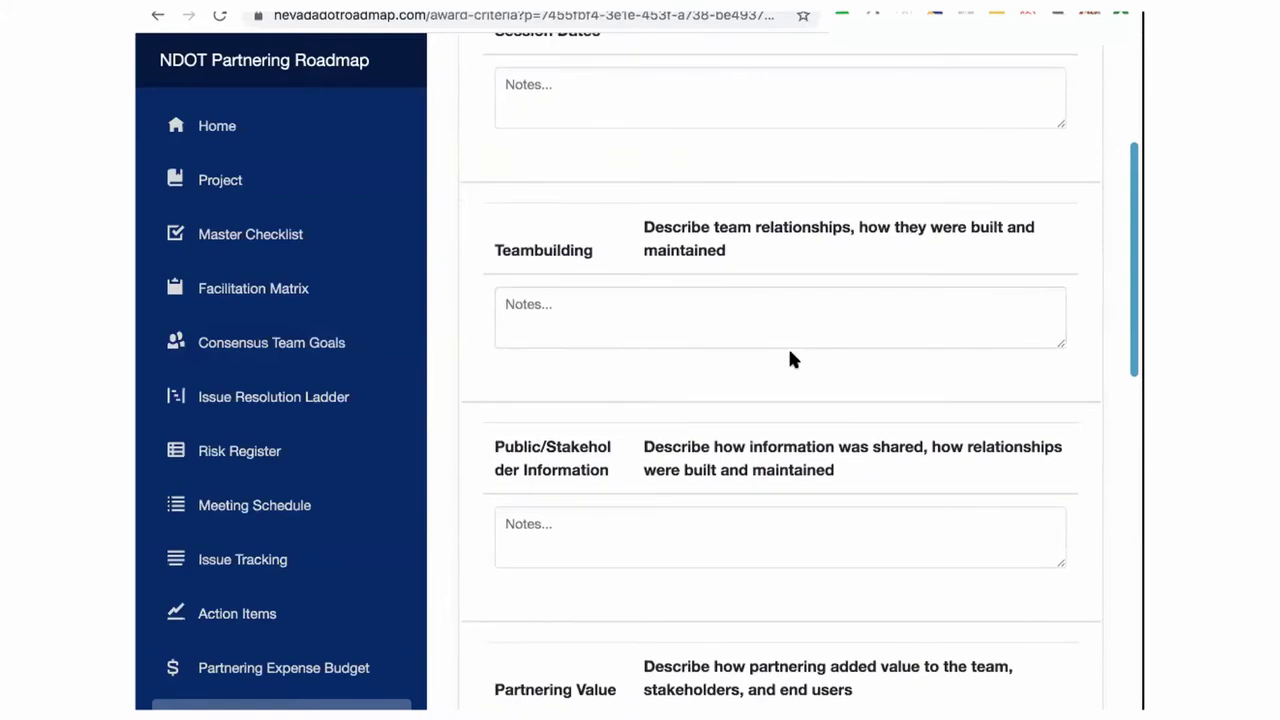
{"action": "scroll", "coordinate": [790, 358], "scroll_direction": "down", "scroll_amount": 2}
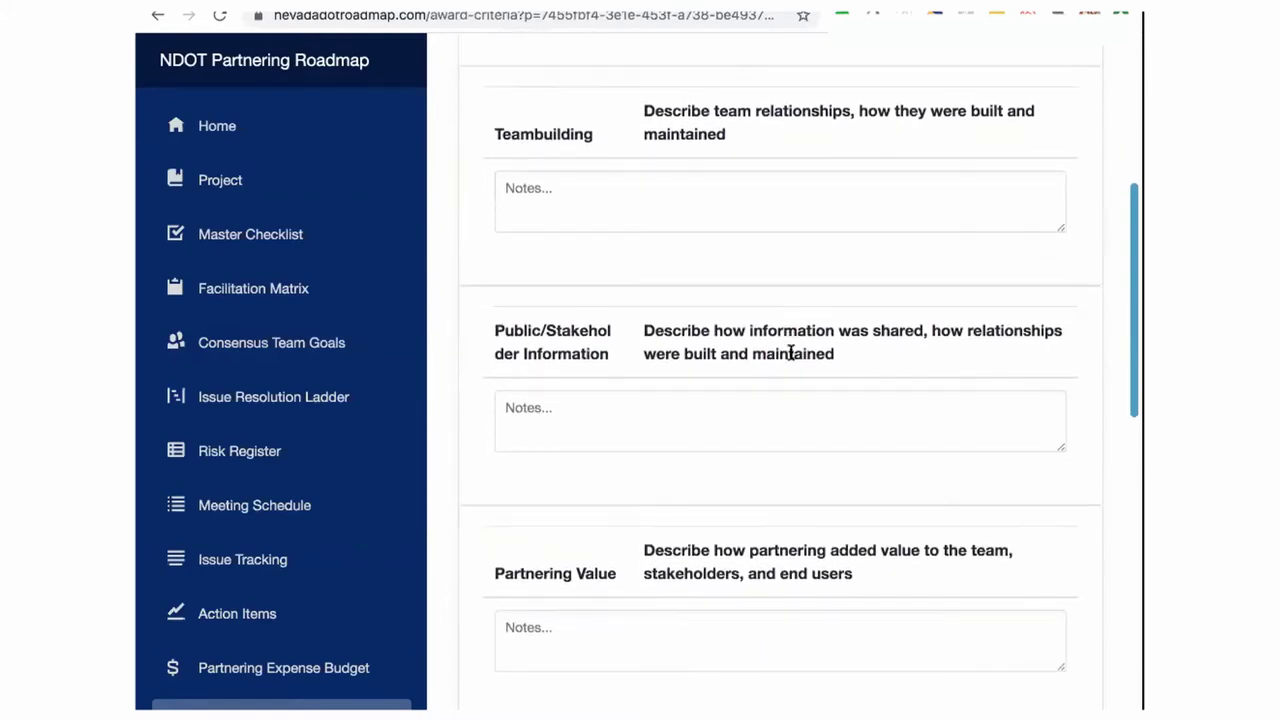
{"action": "scroll", "coordinate": [790, 353], "scroll_direction": "down", "scroll_amount": 5}
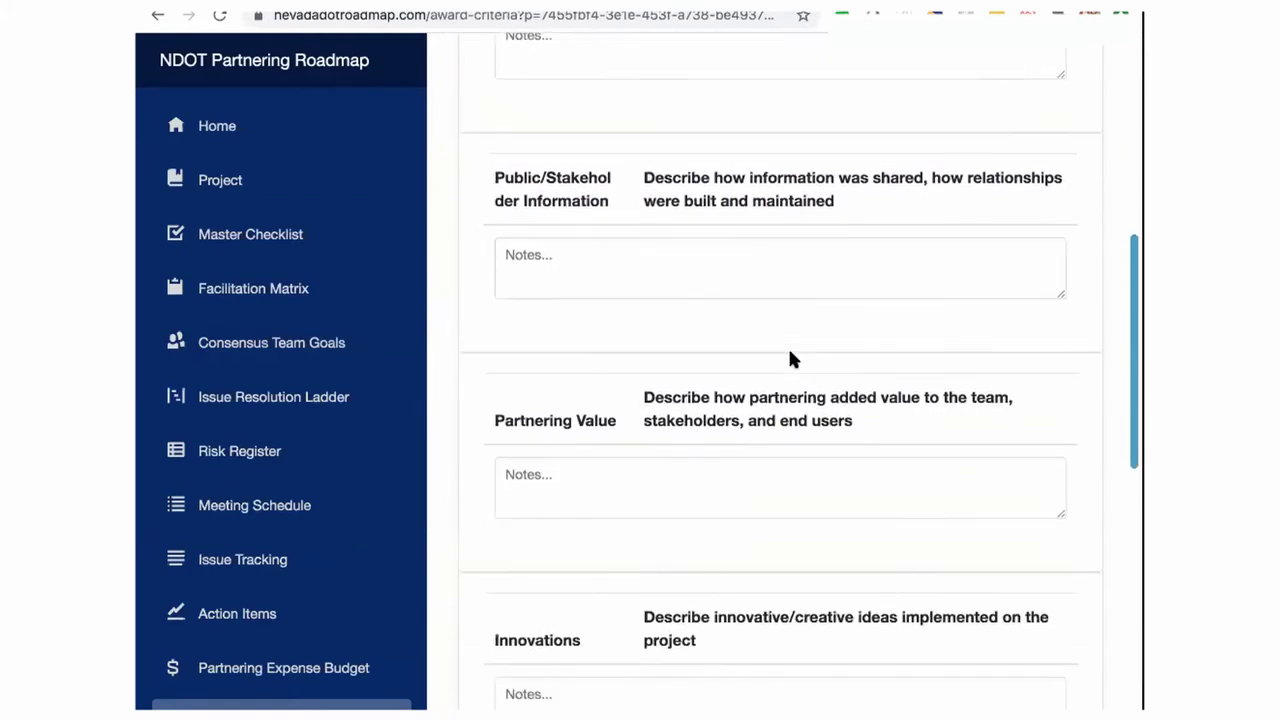
{"action": "scroll", "coordinate": [790, 352], "scroll_direction": "down", "scroll_amount": 2}
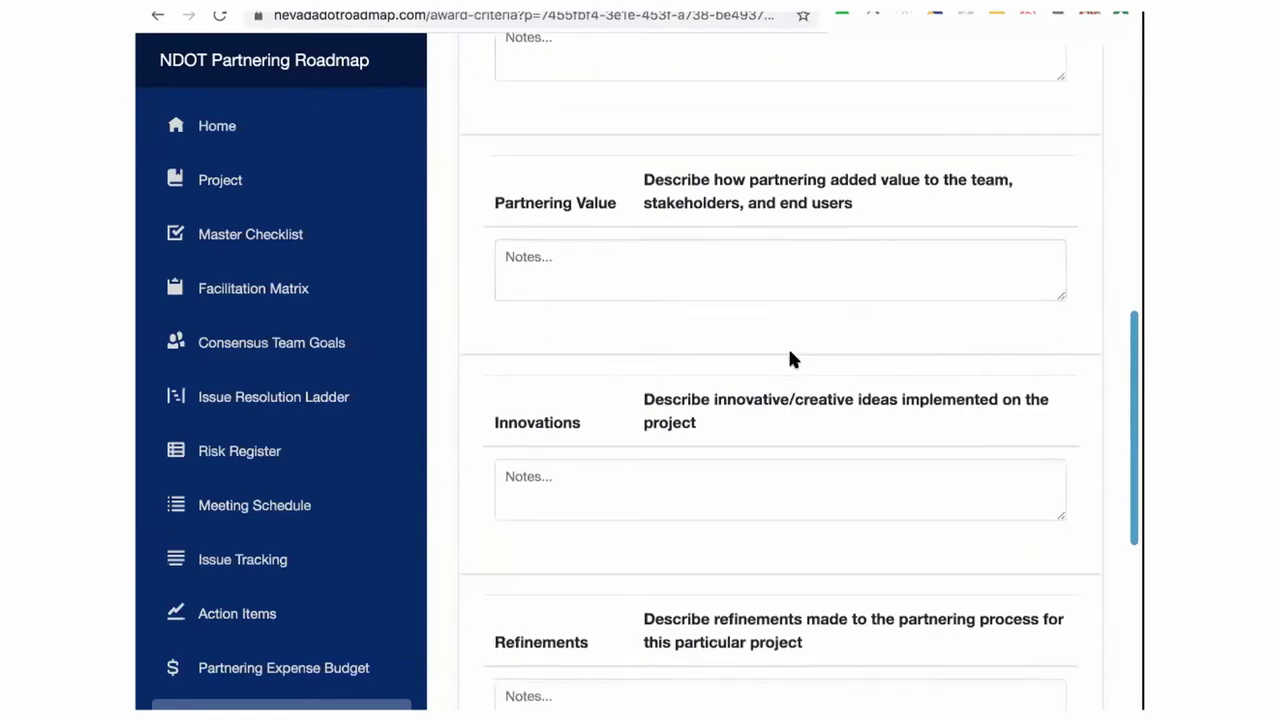
{"action": "scroll", "coordinate": [790, 358], "scroll_direction": "down", "scroll_amount": 2}
{"action": "scroll", "coordinate": [790, 358], "scroll_direction": "down", "scroll_amount": 3}
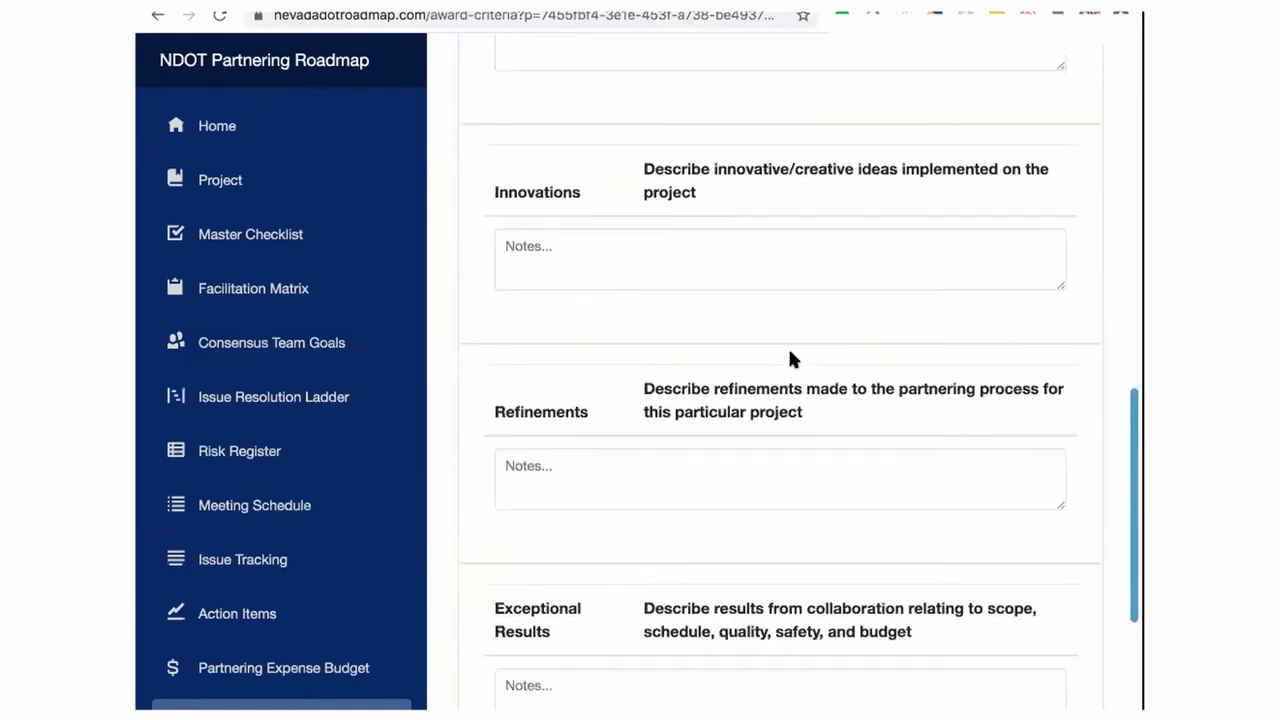
{"action": "scroll", "coordinate": [790, 355], "scroll_direction": "down", "scroll_amount": 1}
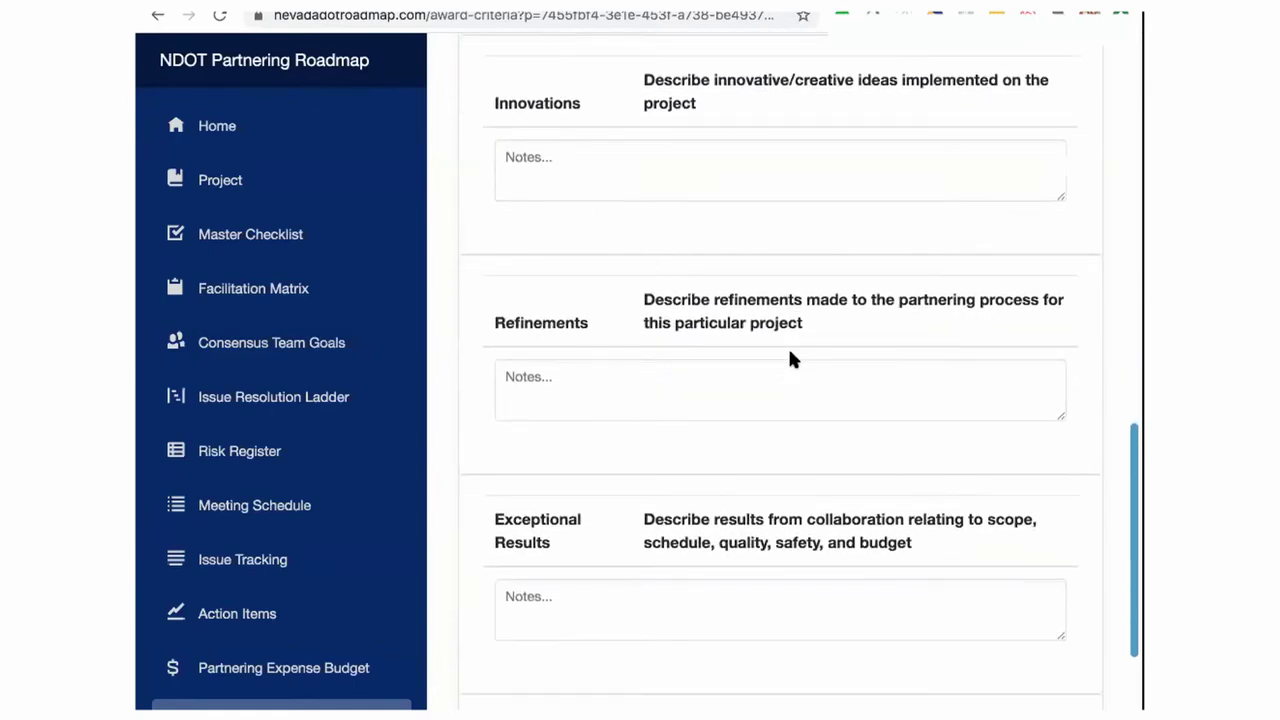
{"action": "scroll", "coordinate": [790, 358], "scroll_direction": "down", "scroll_amount": 1}
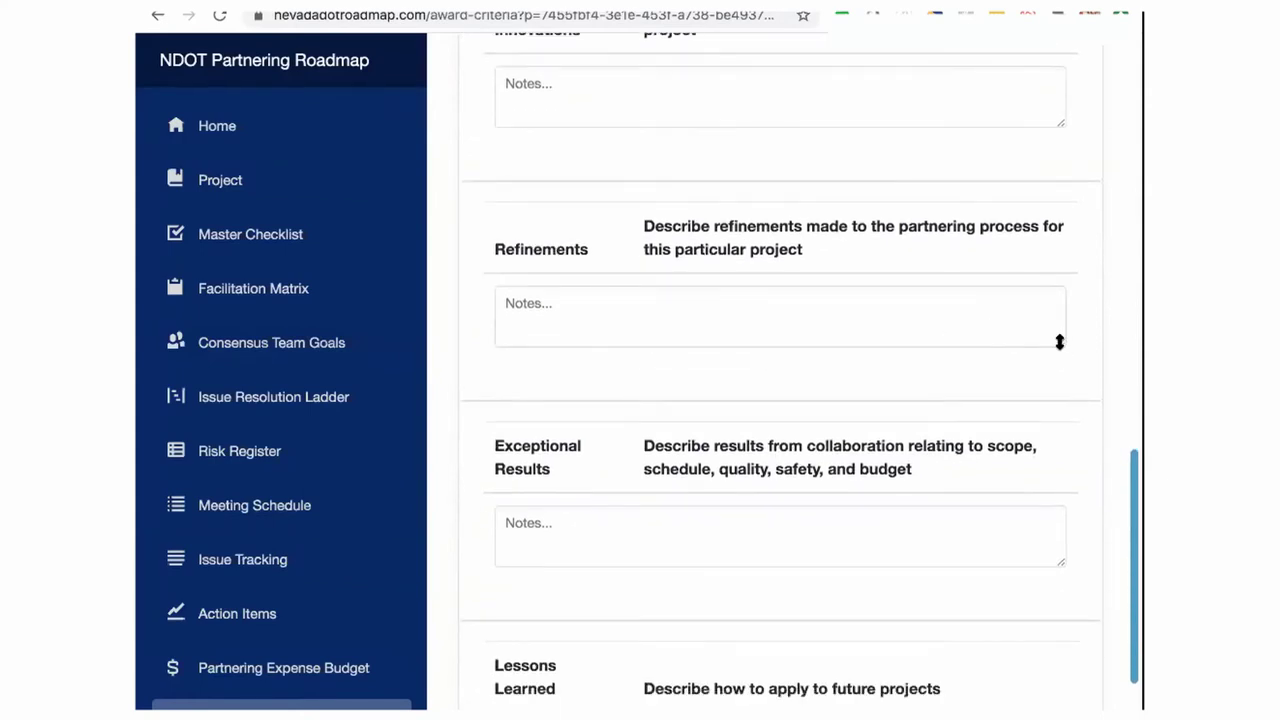
- Enlarge the Refinements notes box and view the remaining award criteria down to Lessons Learned
{"action": "left_click_drag", "start_coordinate": [1061, 342], "coordinate": [1062, 420]}
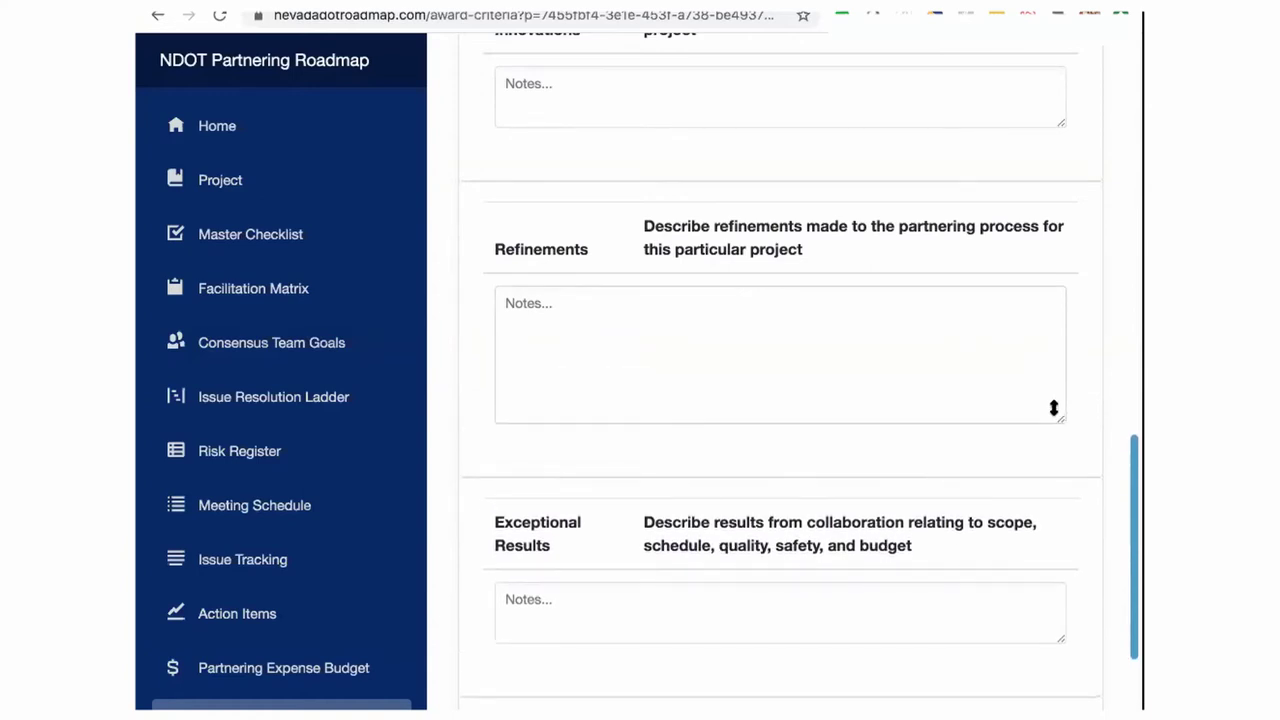
{"action": "scroll", "coordinate": [1008, 498], "scroll_direction": "down", "scroll_amount": 2}
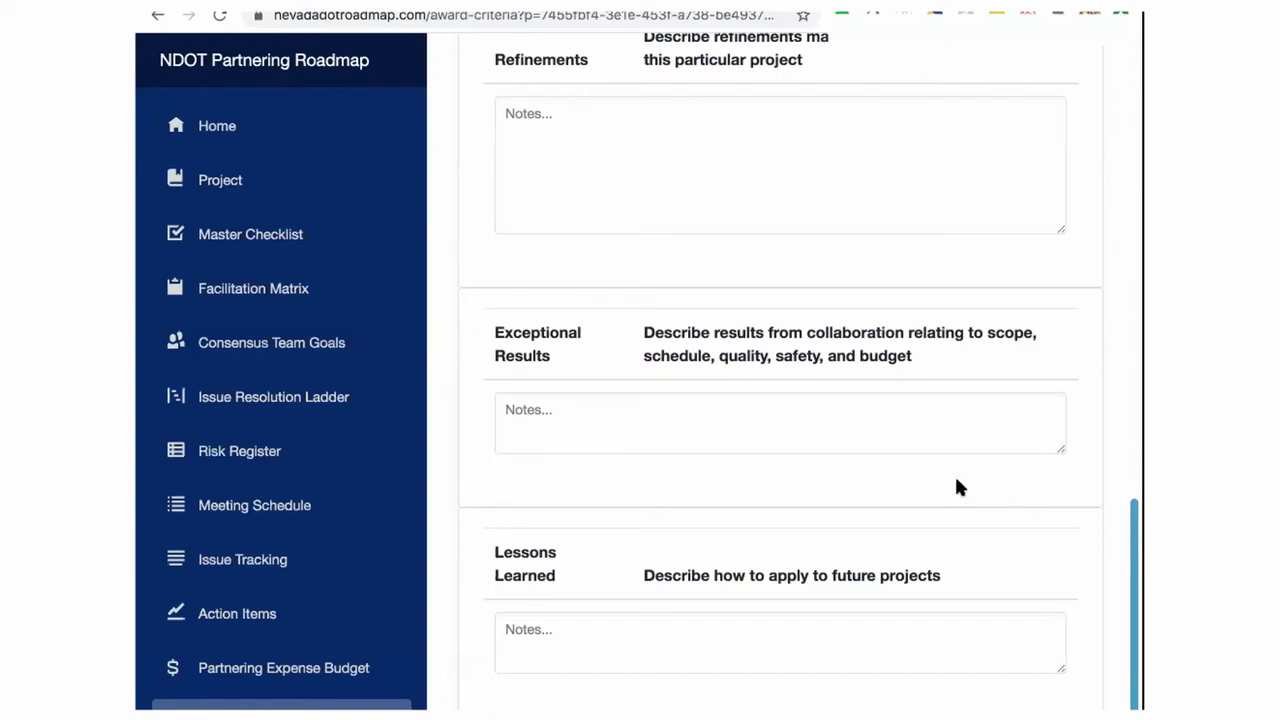
- View the Project page's details and print option, then return to the Home page to check the listed Consensus Team Goals
{"action": "left_click", "coordinate": [229, 179]}
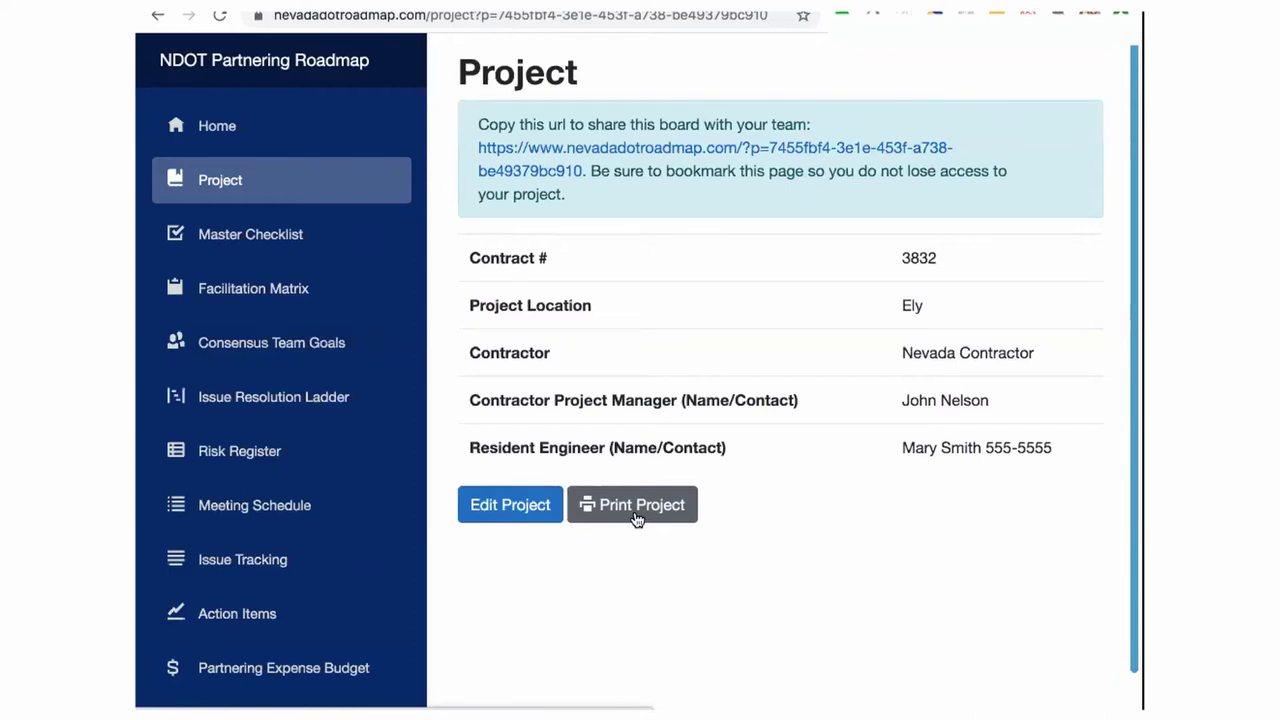
{"action": "left_click", "coordinate": [218, 125]}
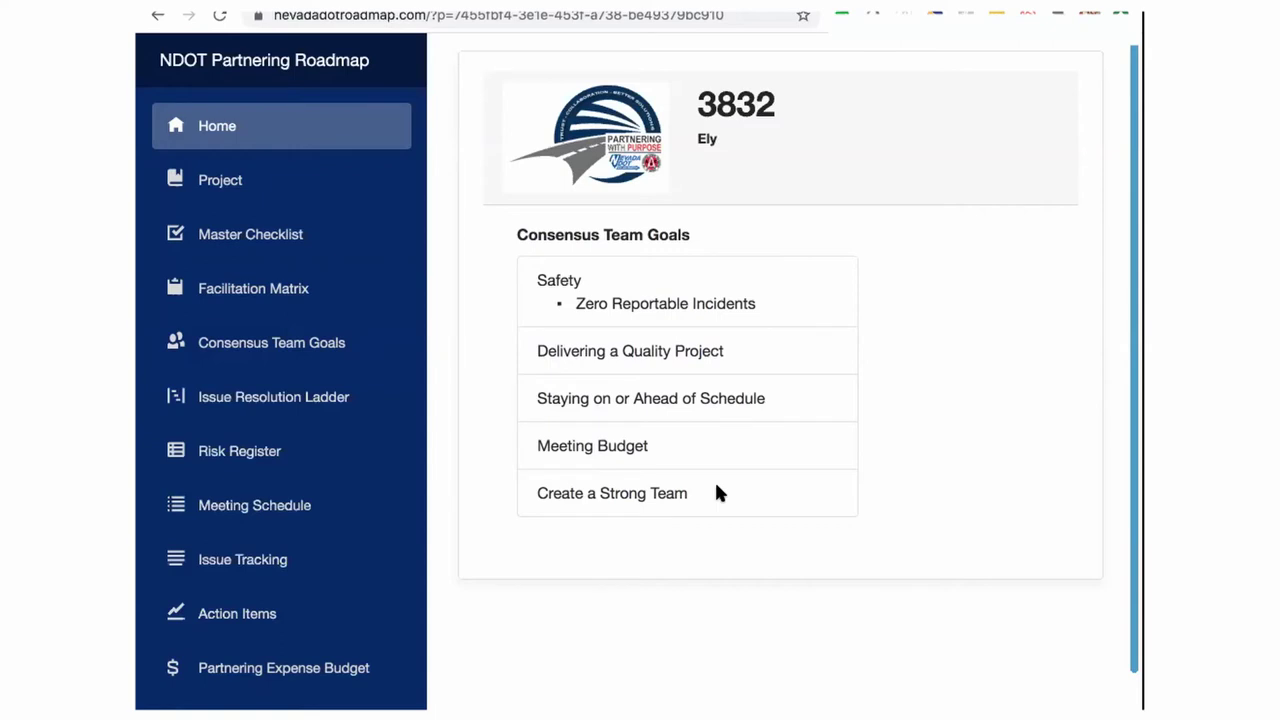
{"action": "scroll", "coordinate": [718, 492], "scroll_direction": "down", "scroll_amount": 1}
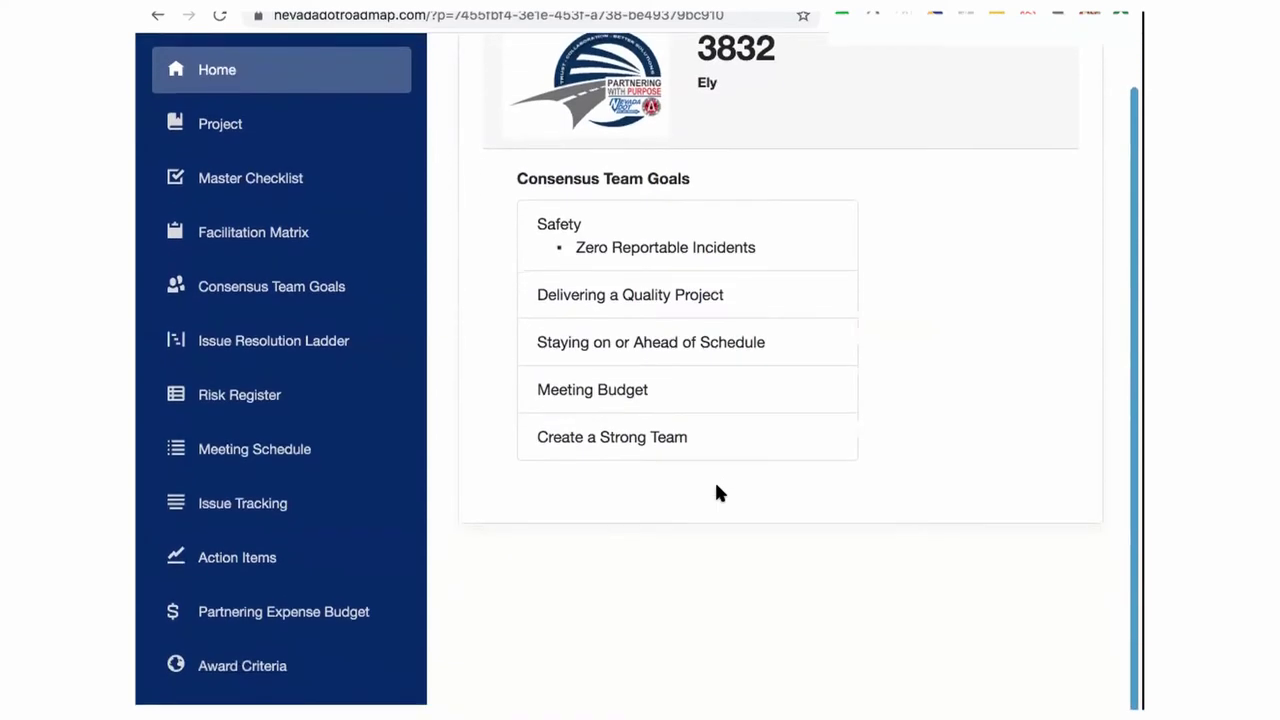